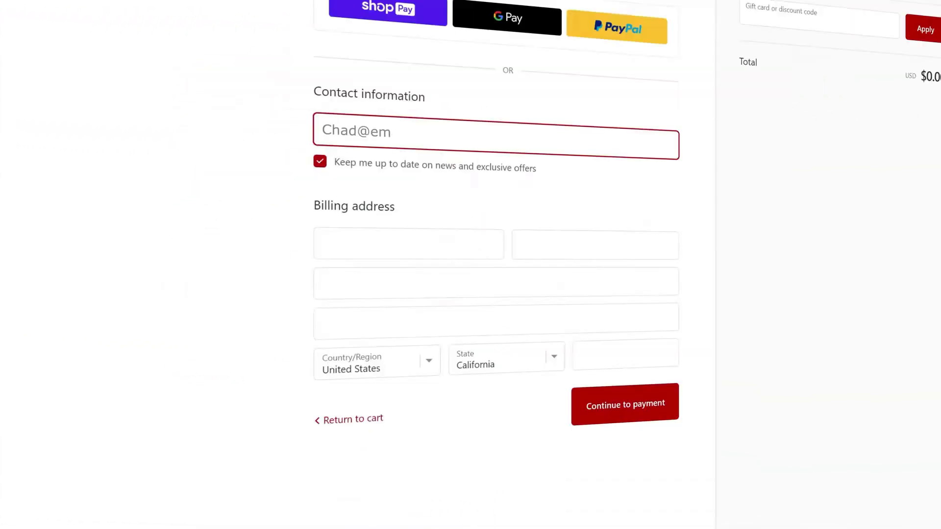
pyautogui.click(670, 414)
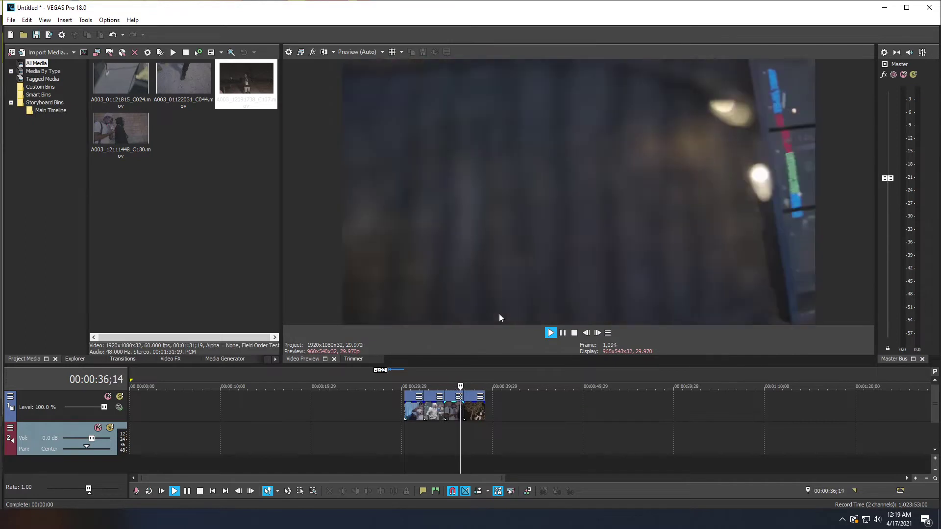
pyautogui.press('space')
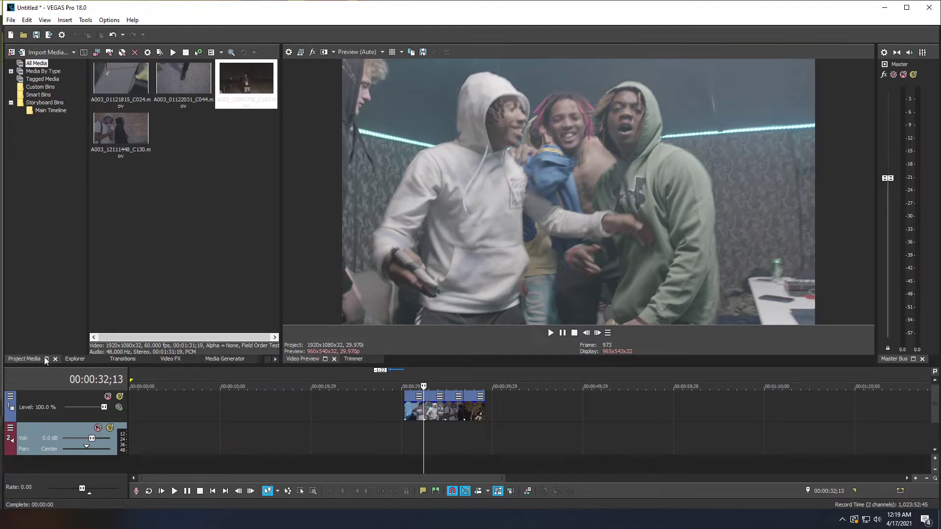
# Step: Import all seven Embers clips from the Embers folder of the CinePacks Fire FX pack into the project media
pyautogui.click(49, 54)
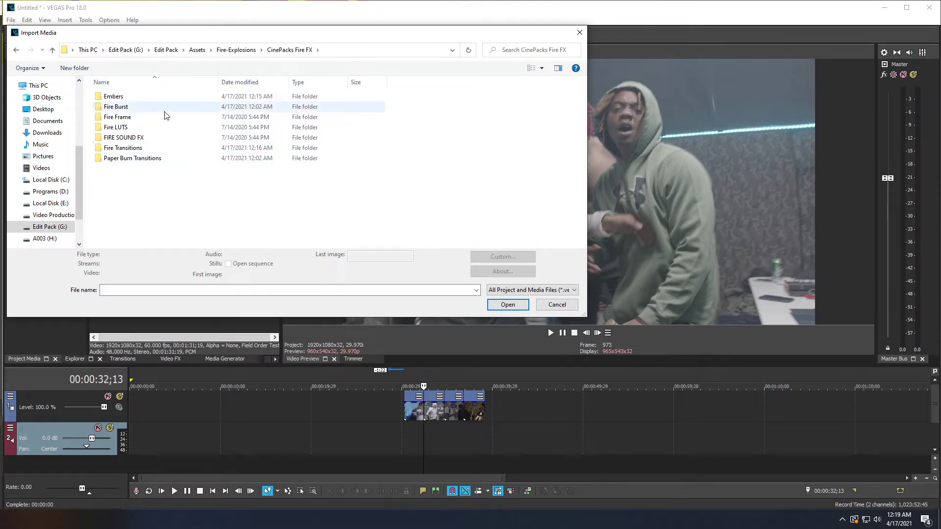
pyautogui.doubleClick(123, 97)
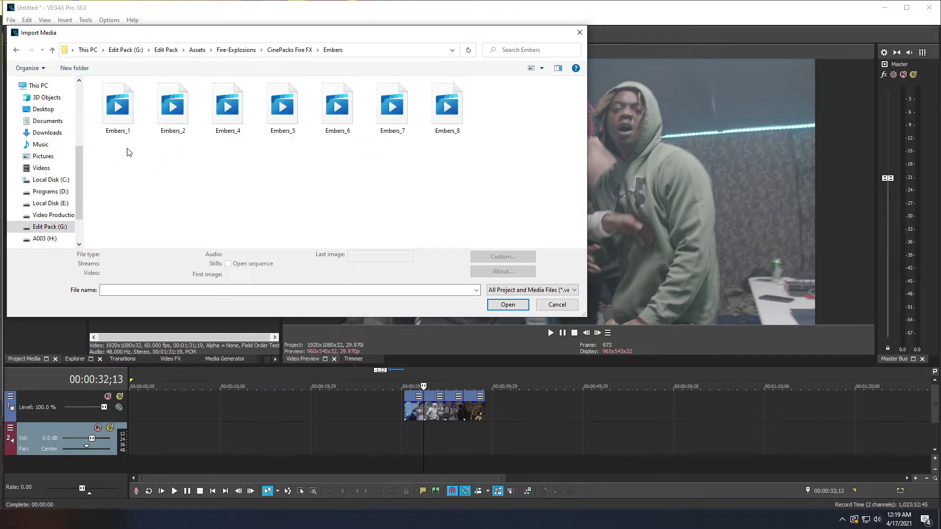
pyautogui.moveTo(128, 152); pyautogui.dragTo(458, 132)
pyautogui.click(498, 307)
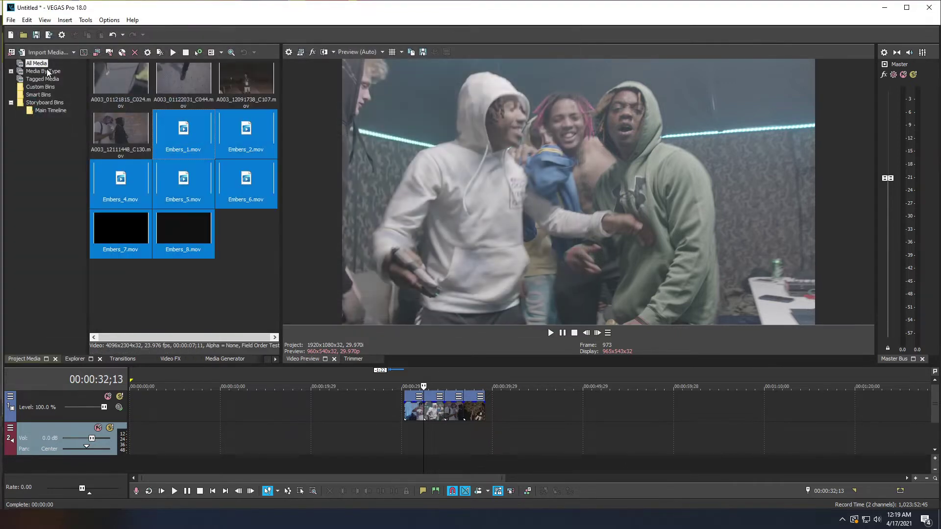
# Step: Import Fire Transition (6), (7) and (9) from the Fire Transitions folder into the project media
pyautogui.click(48, 52)
pyautogui.click(289, 50)
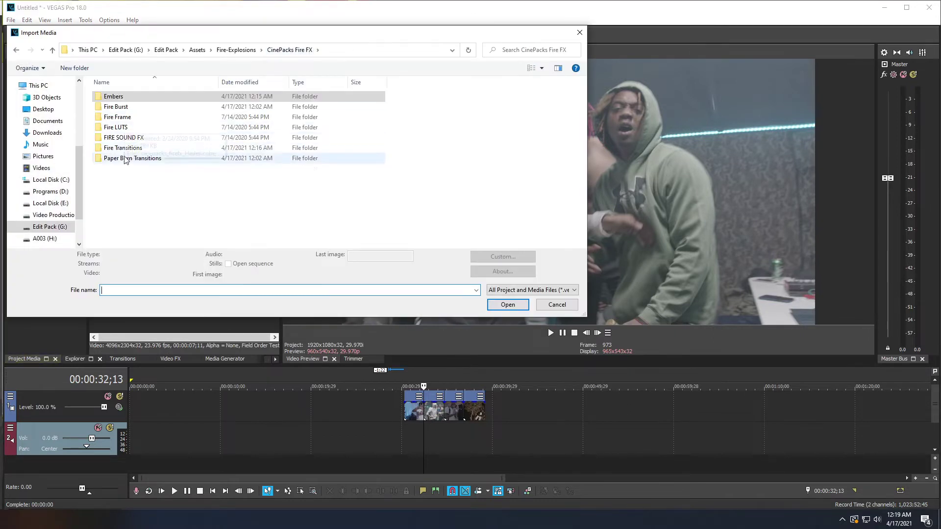
pyautogui.doubleClick(125, 148)
pyautogui.moveTo(115, 204); pyautogui.dragTo(234, 168)
pyautogui.click(507, 312)
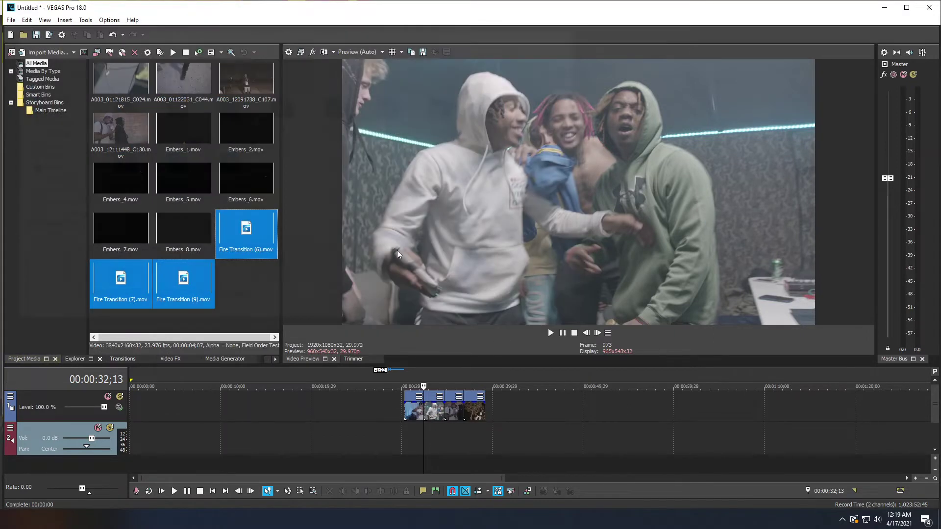
# Step: Import Paper Burn (6) and Paper Burn (6) Track Matte from the Paper Burn Transitions folder
pyautogui.click(48, 52)
pyautogui.click(281, 51)
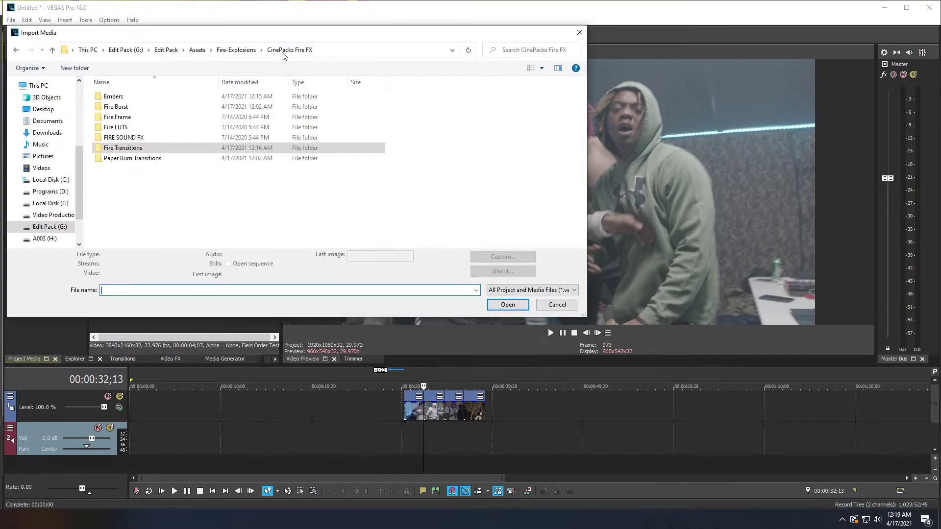
pyautogui.doubleClick(145, 159)
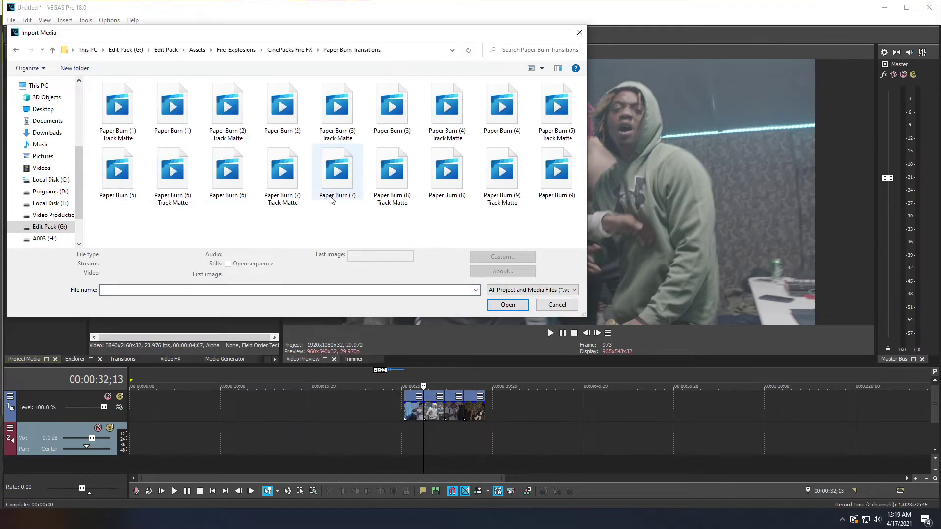
pyautogui.click(294, 196)
pyautogui.click(251, 231)
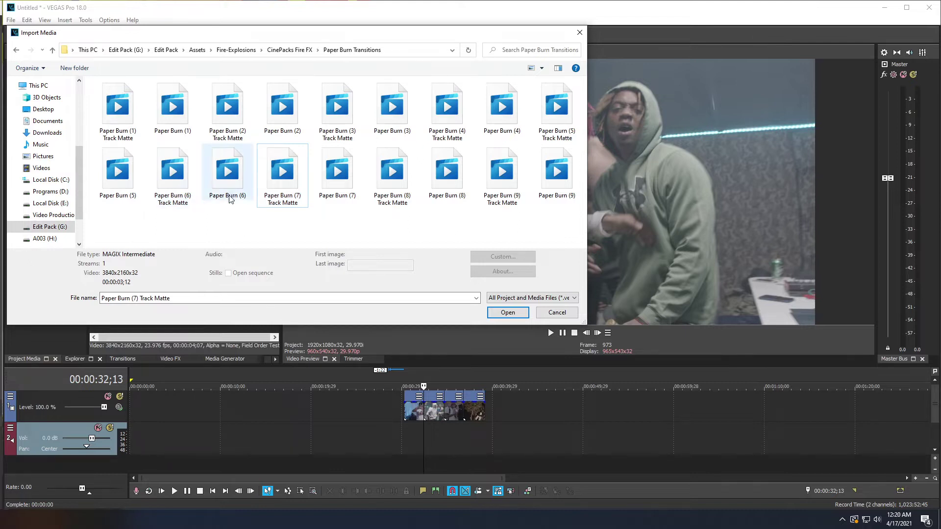
pyautogui.click(245, 188)
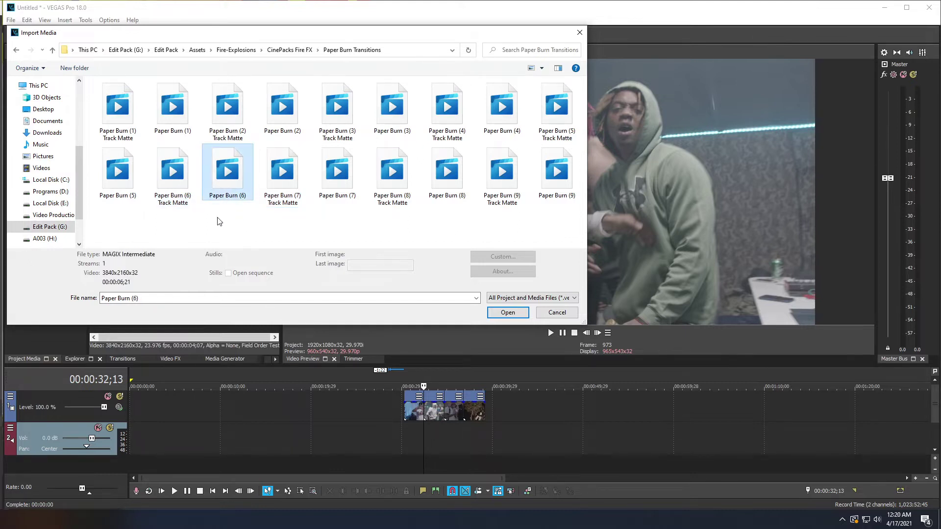
pyautogui.keyDown('ctrl'); pyautogui.click(182, 191); pyautogui.keyUp('ctrl')
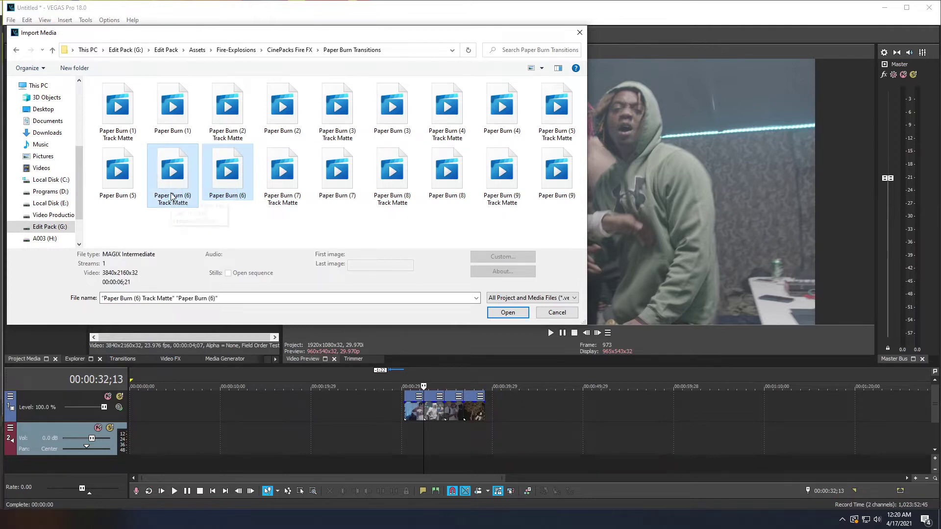
pyautogui.click(513, 313)
# Step: Play back the four video clips on the timeline to review the cuts between them
pyautogui.press('space')
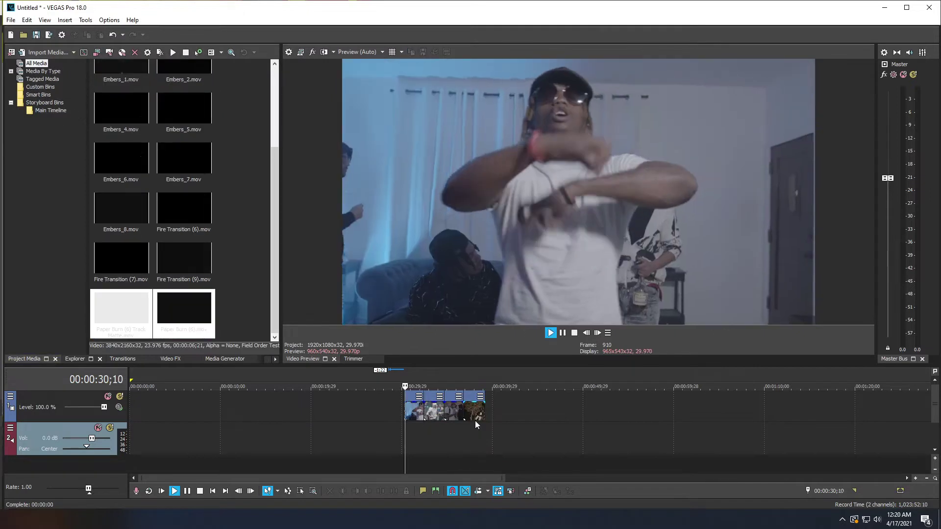
pyautogui.press('Up')
pyautogui.press('Up')
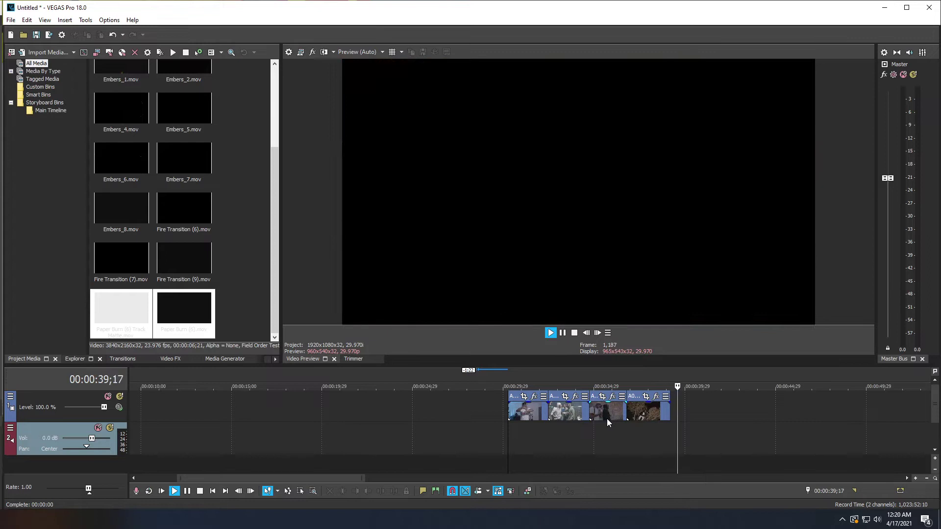
pyautogui.press('space')
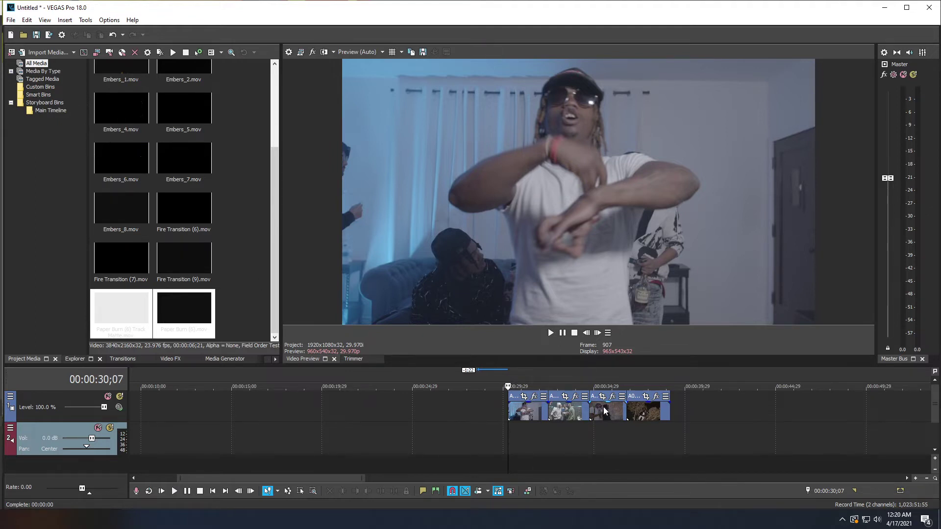
pyautogui.press('space')
pyautogui.press('space')
# Step: Insert a new video track above the four clips and place Embers_4.mov on it
pyautogui.rightClick(480, 405)
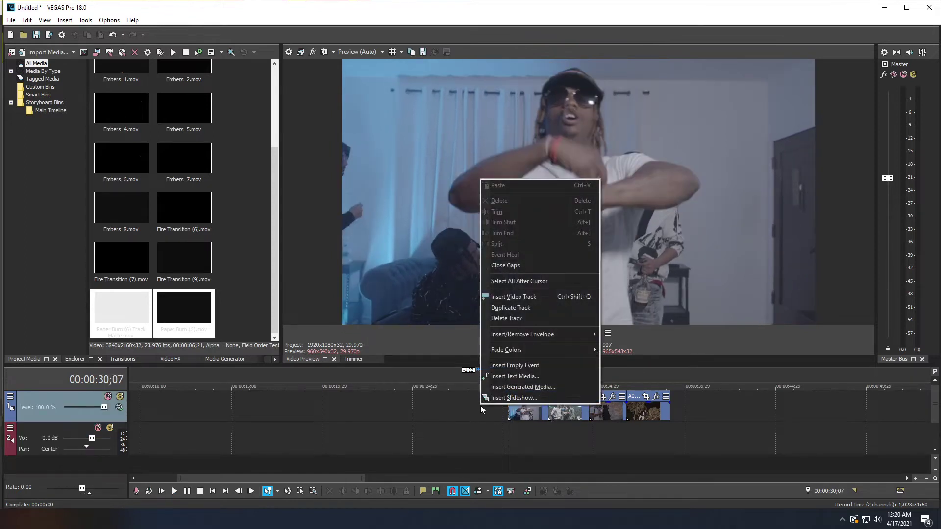
pyautogui.click(516, 298)
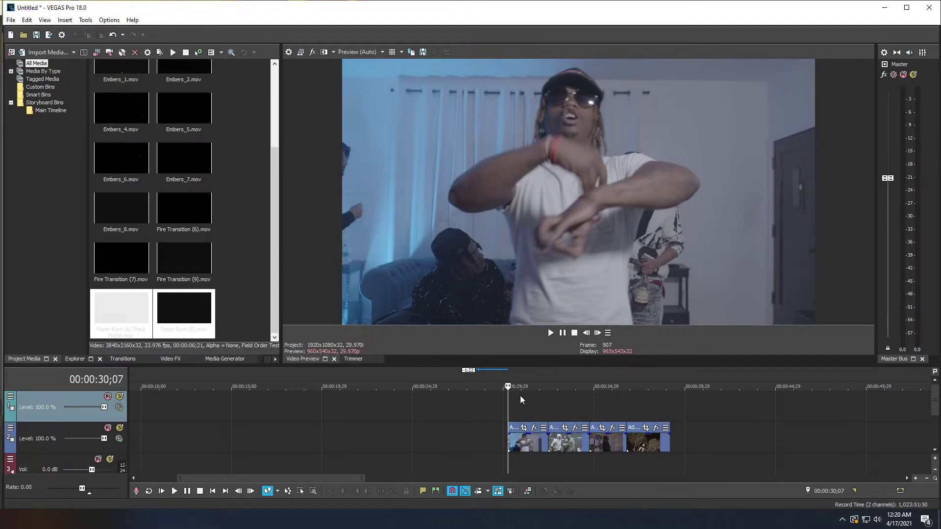
pyautogui.click(246, 248)
pyautogui.scroll(3, 246, 249)
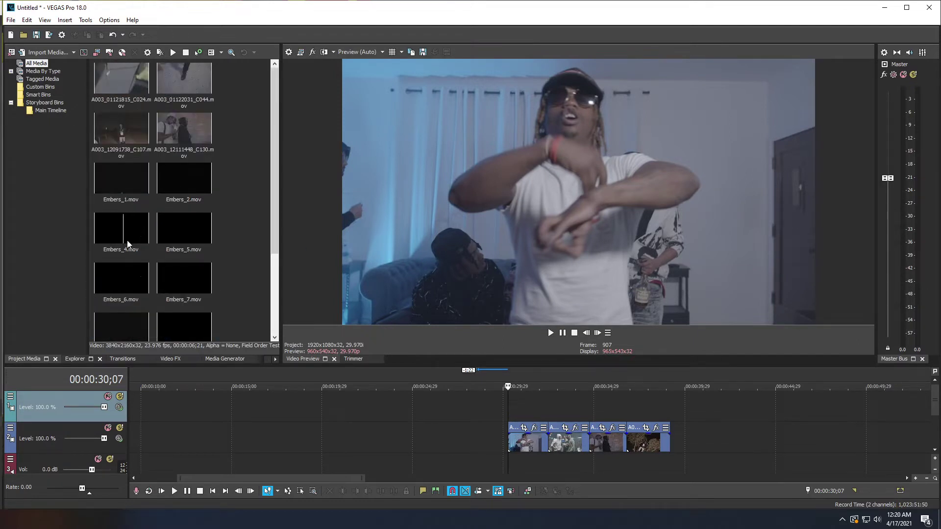
pyautogui.moveTo(122, 237); pyautogui.dragTo(149, 242)
pyautogui.moveTo(270, 309); pyautogui.dragTo(407, 409)
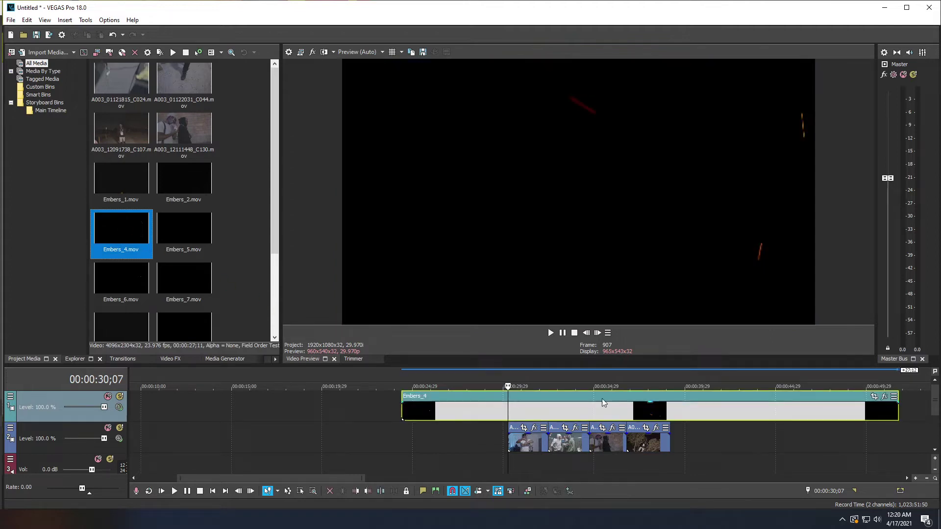
# Step: Trim the start of the Embers_4 event to 00:00:32;13 and align it with the start of the first video clip
pyautogui.click(523, 410)
pyautogui.press('space')
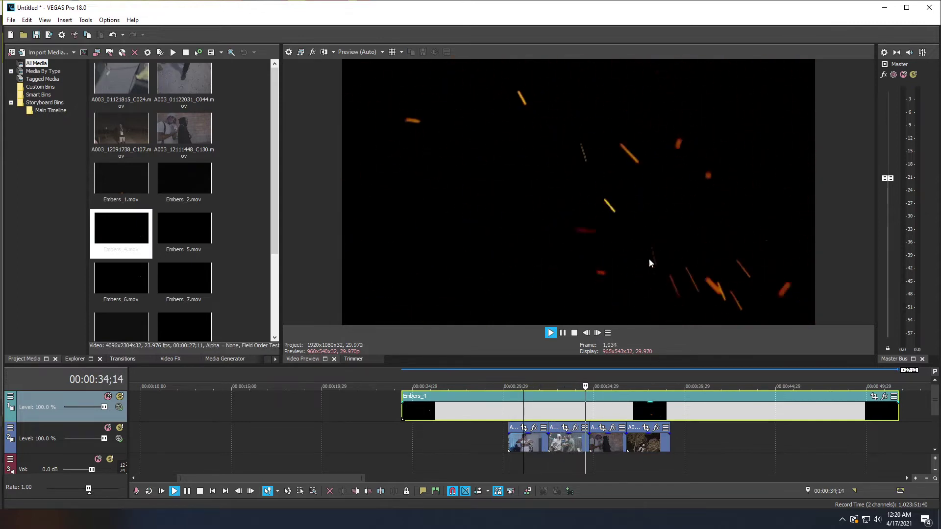
pyautogui.press('space')
pyautogui.click(547, 404)
pyautogui.press('space')
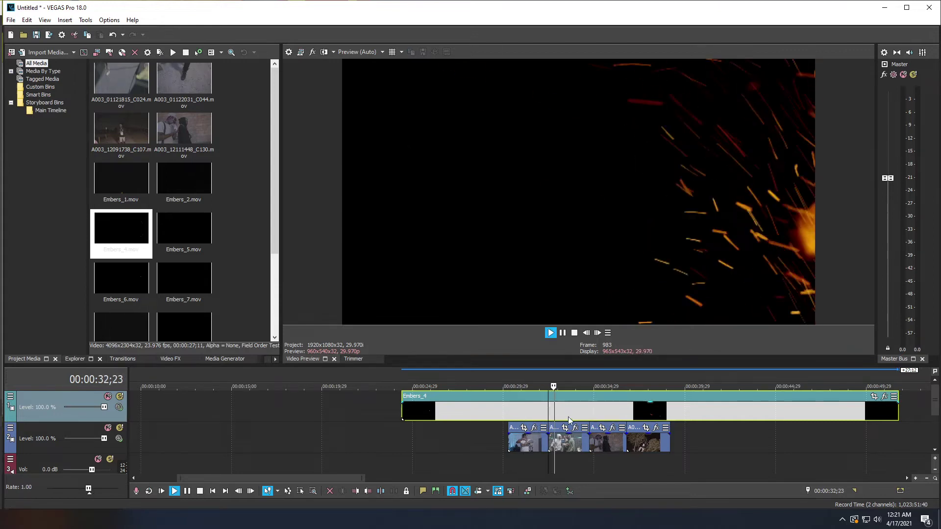
pyautogui.press('space')
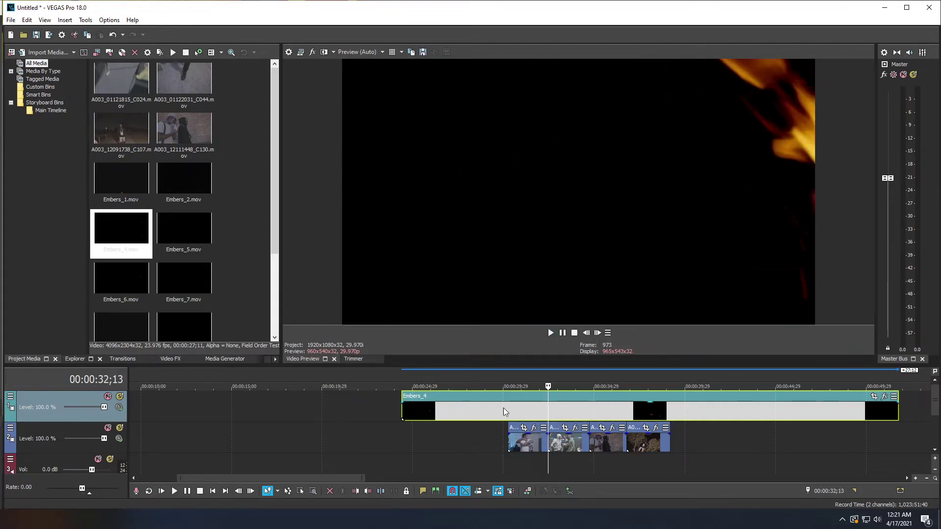
pyautogui.moveTo(403, 406); pyautogui.dragTo(559, 407)
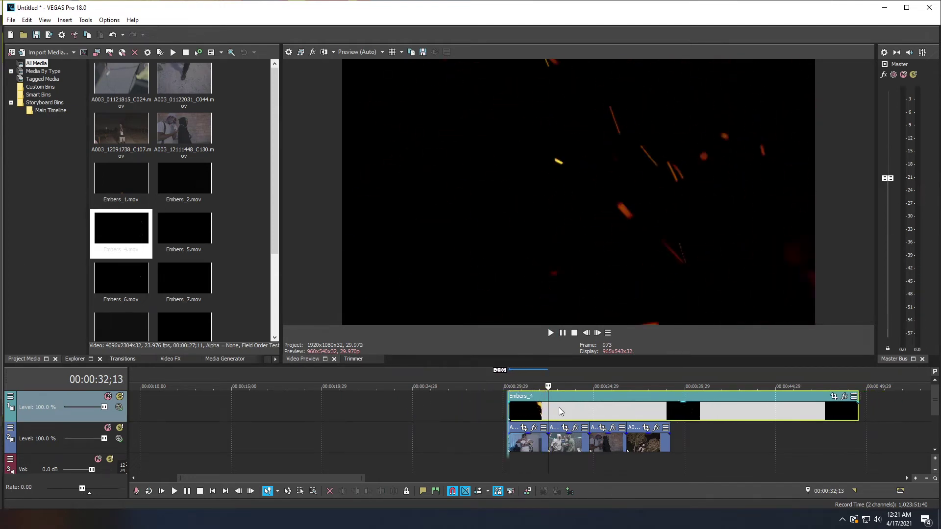
pyautogui.press('space')
pyautogui.press('space')
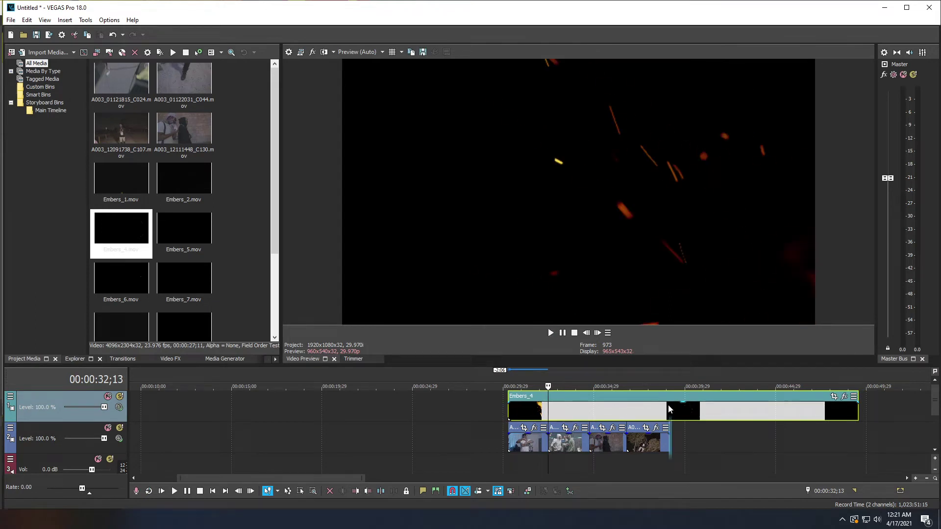
# Step: Split the Embers_4 event at the end of the last video clip and delete the remainder after it
pyautogui.click(670, 404)
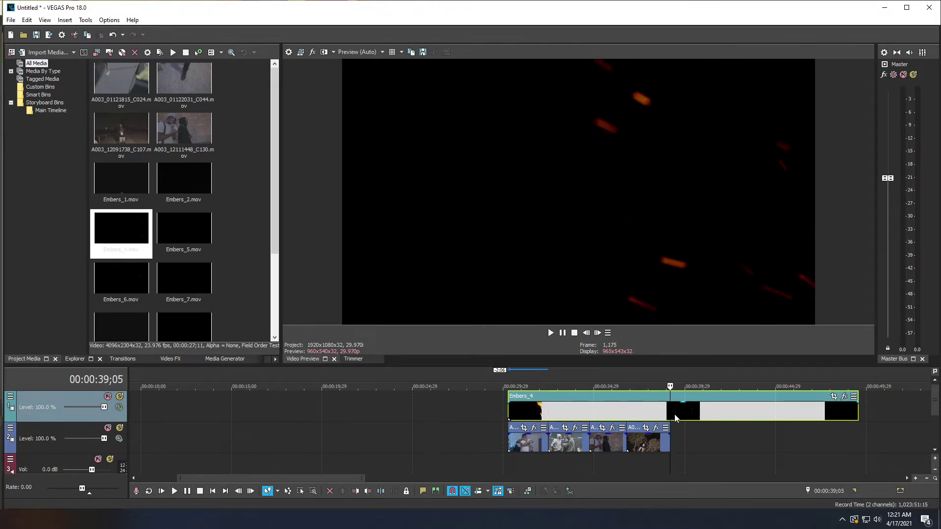
pyautogui.press('s')
pyautogui.click(701, 412)
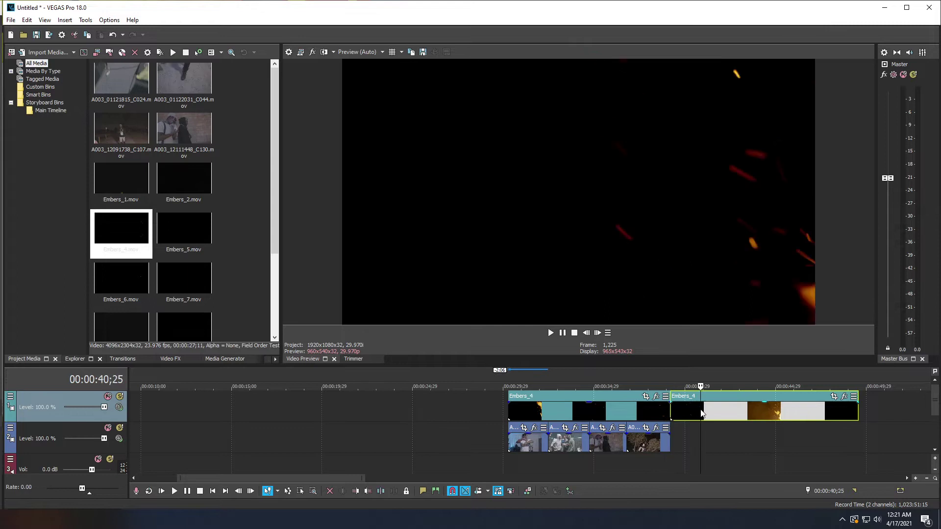
pyautogui.press('Delete')
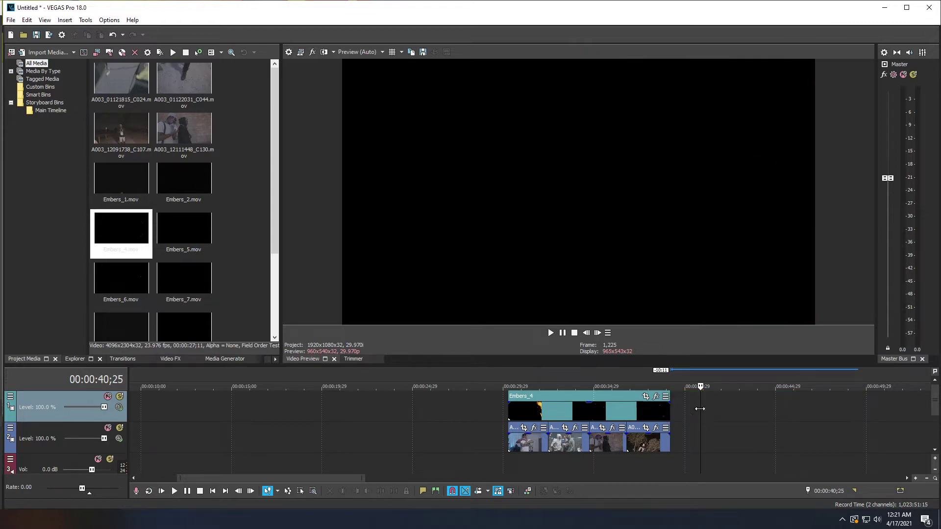
pyautogui.click(524, 409)
pyautogui.press('space')
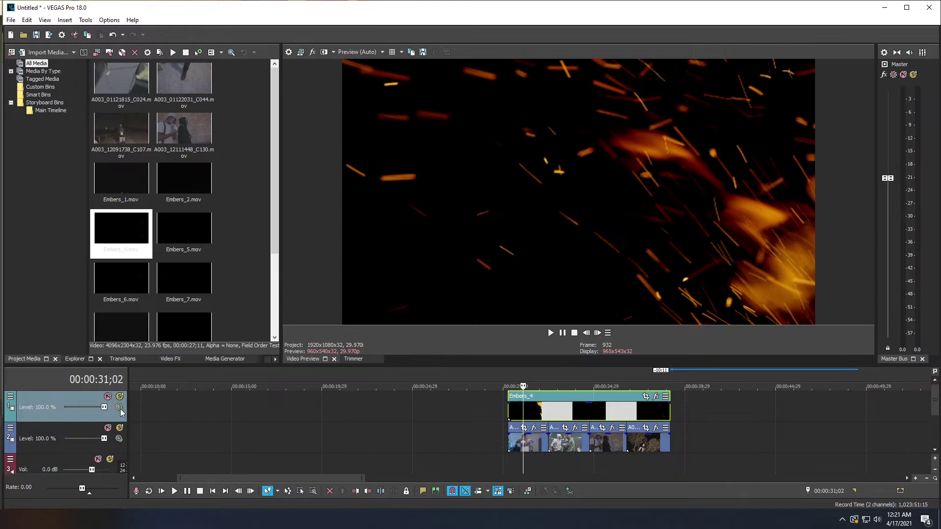
# Step: Check the visible button set of the video track headers and accept it
pyautogui.click(10, 397)
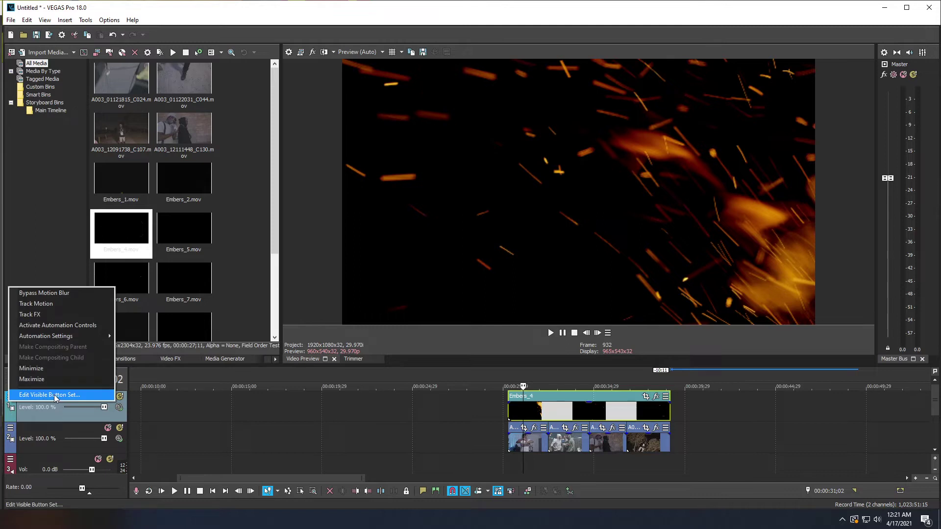
pyautogui.click(55, 394)
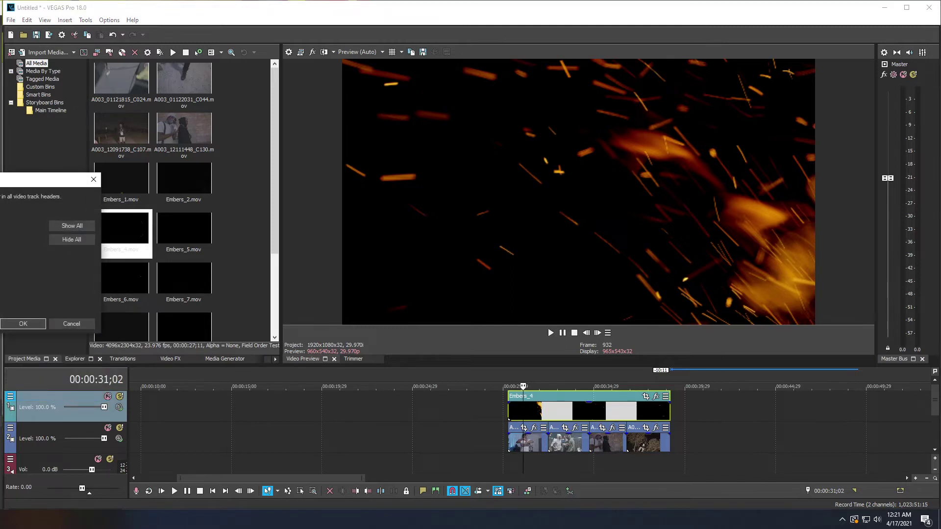
pyautogui.click(23, 324)
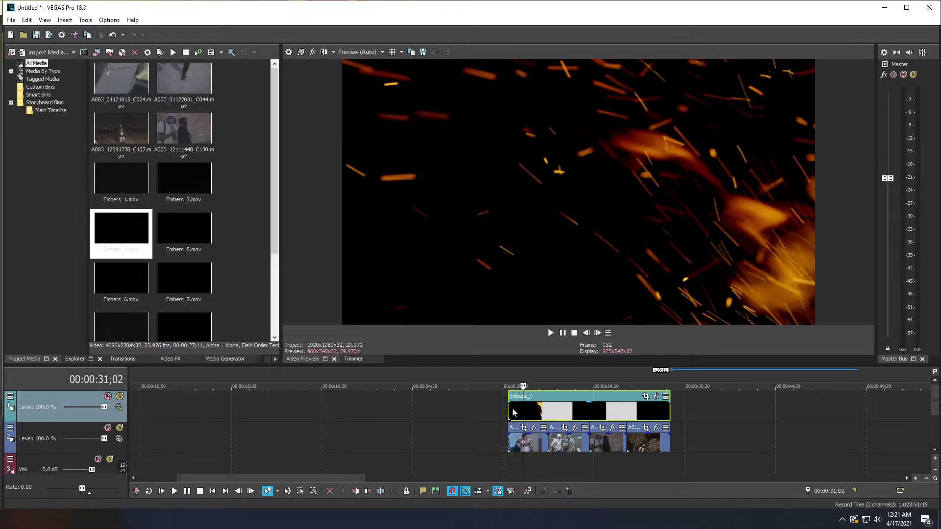
# Step: Set the Embers_4 track's compositing mode to Add and play back the overlay on the footage
pyautogui.click(118, 408)
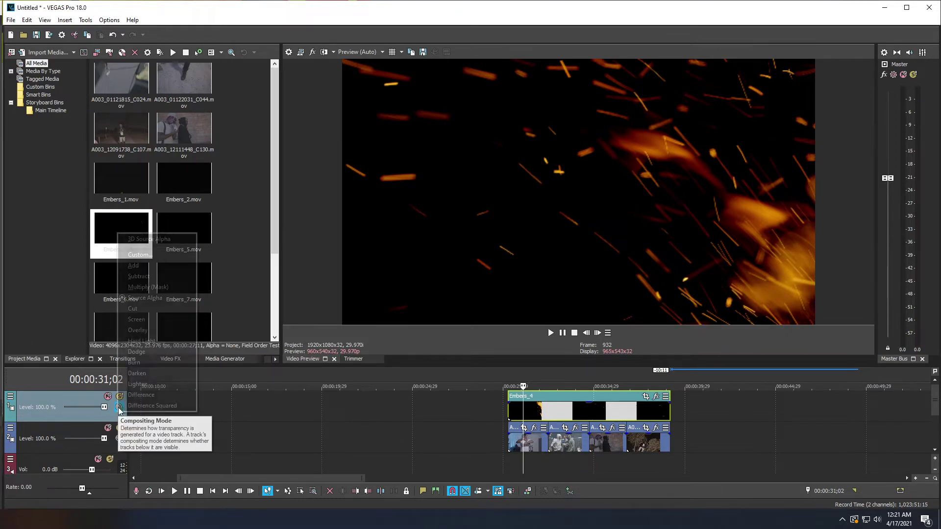
pyautogui.click(139, 268)
pyautogui.press('space')
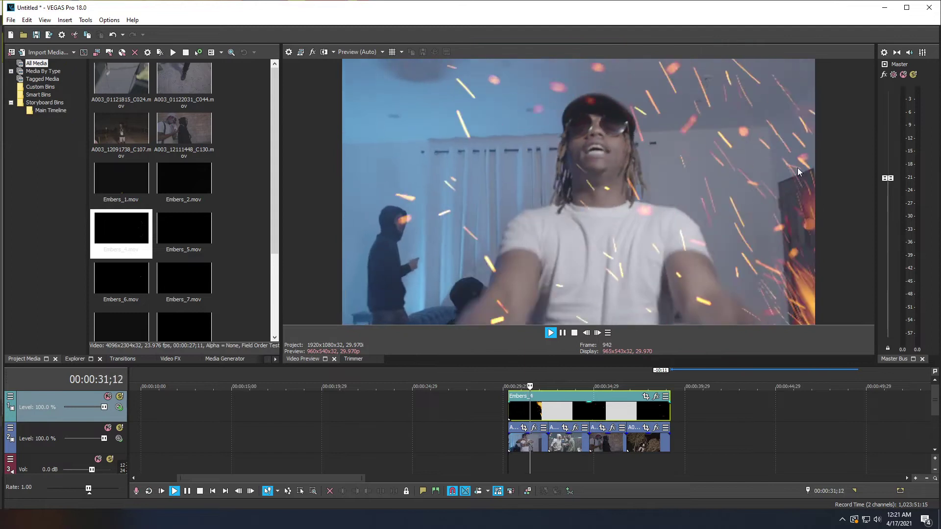
pyautogui.press('space')
pyautogui.press('space')
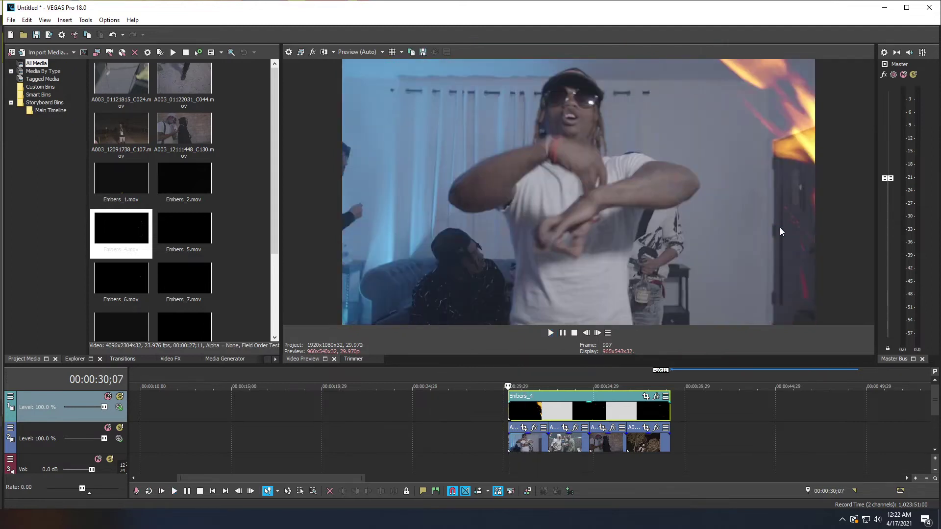
# Step: Insert another empty video track above the Embers_4 track
pyautogui.hotkey('ctrl', 'shift', 'q')
pyautogui.scroll(5, 508, 406)
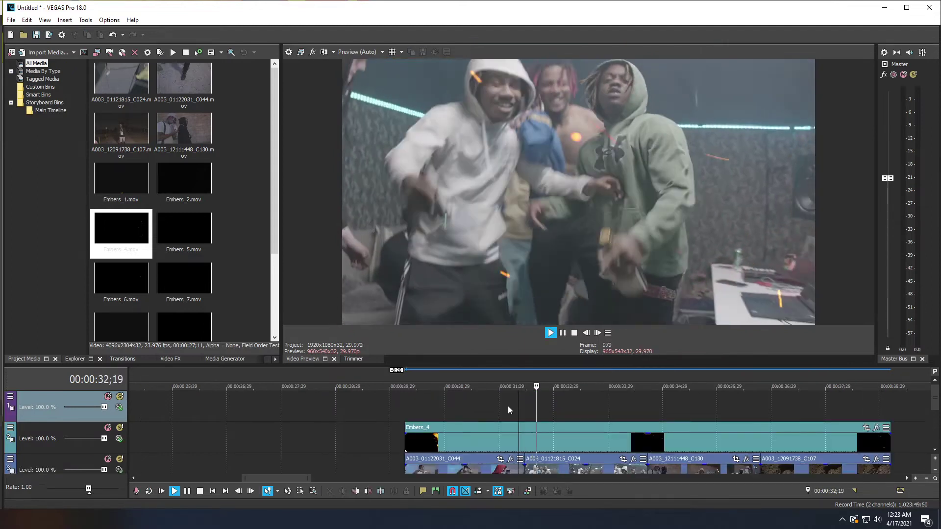
# Step: Play back the Embers_4 overlay around the cut between the first two clips and locate the fire transition clips in the project media
pyautogui.click(508, 403)
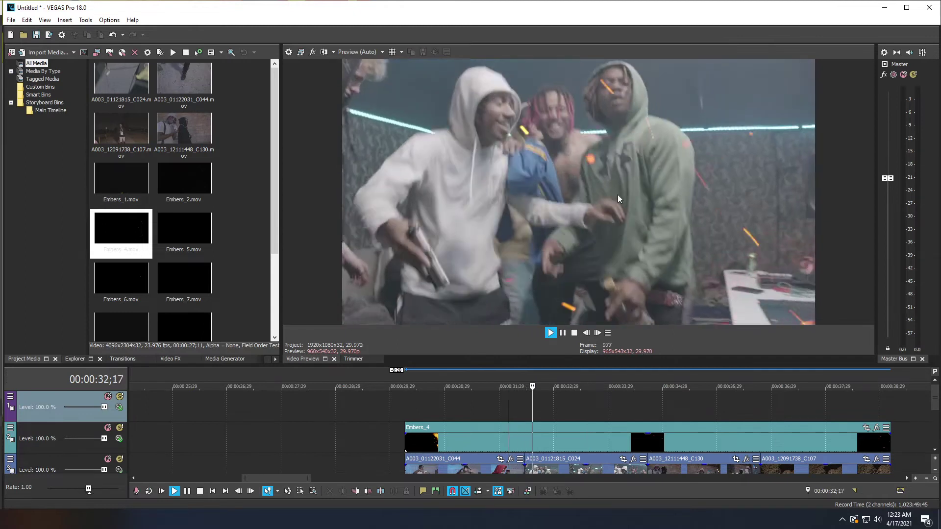
pyautogui.press('space')
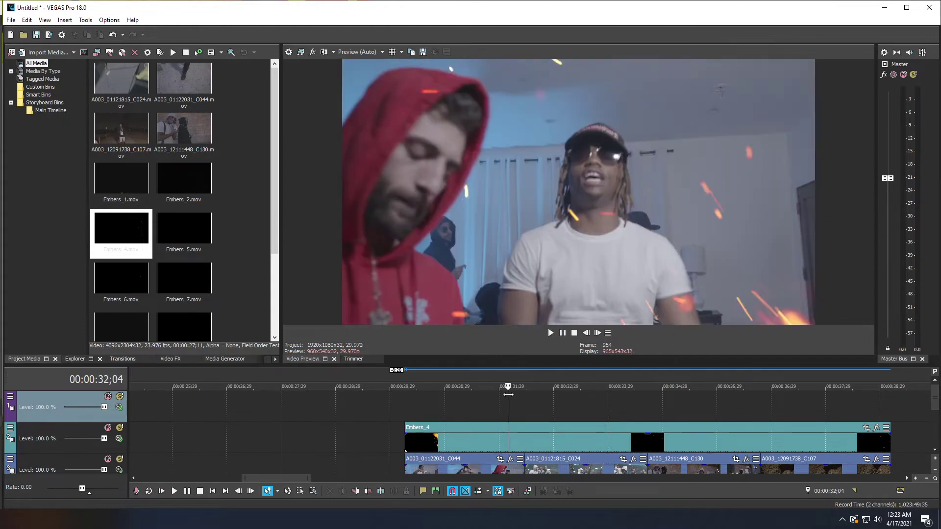
pyautogui.press('space')
pyautogui.press('space')
pyautogui.scroll(-3, 187, 319)
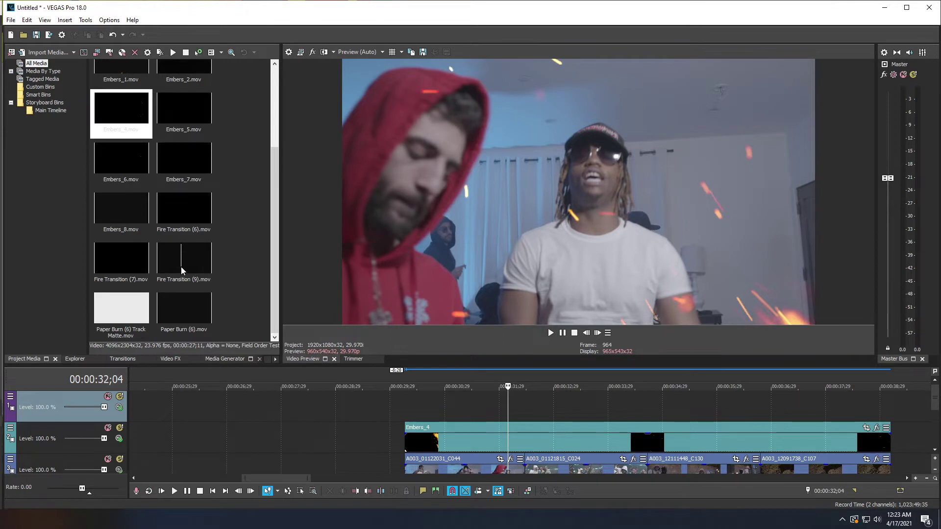
# Step: Delete the empty video track above the Embers_4 track
pyautogui.rightClick(283, 432)
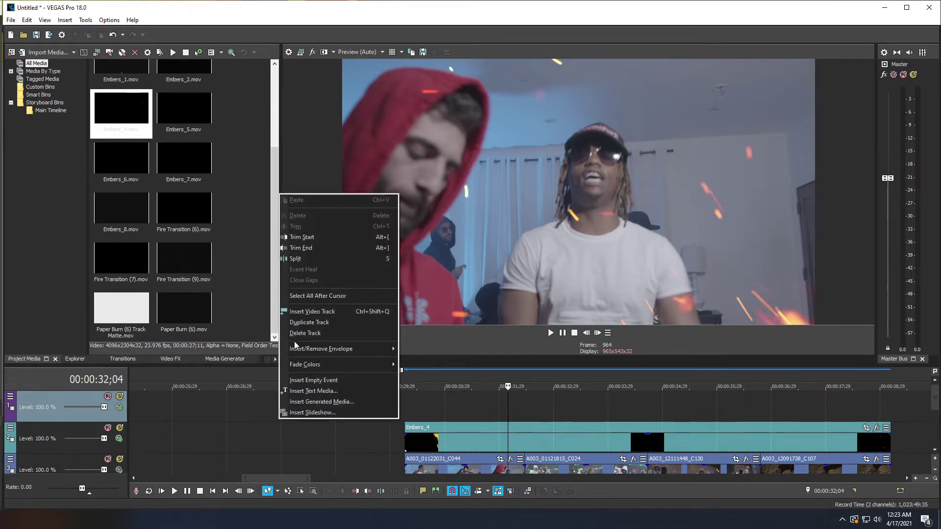
pyautogui.click(304, 333)
pyautogui.rightClick(332, 404)
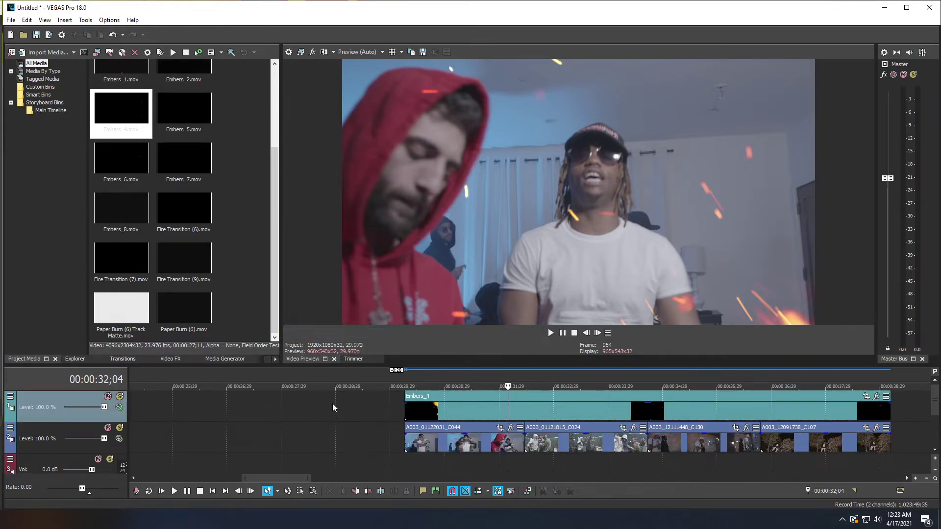
pyautogui.click(359, 412)
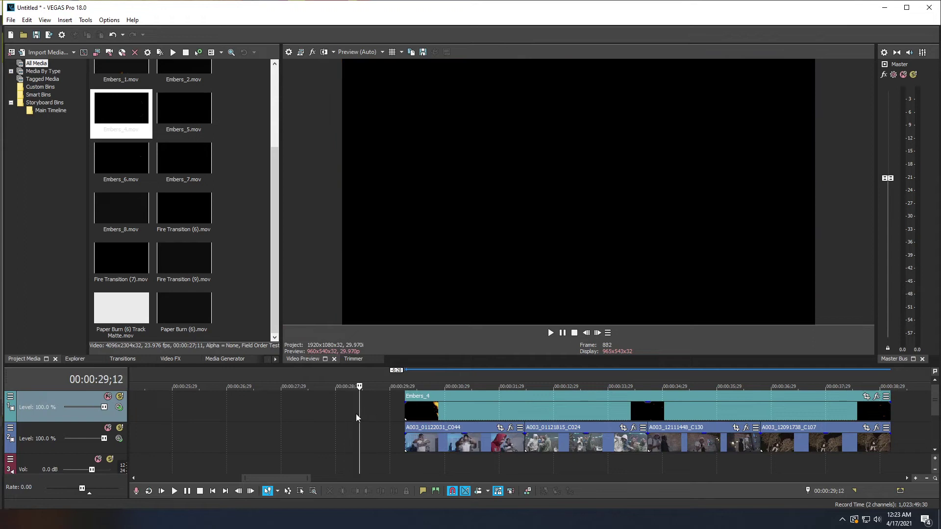
pyautogui.rightClick(346, 405)
pyautogui.click(383, 307)
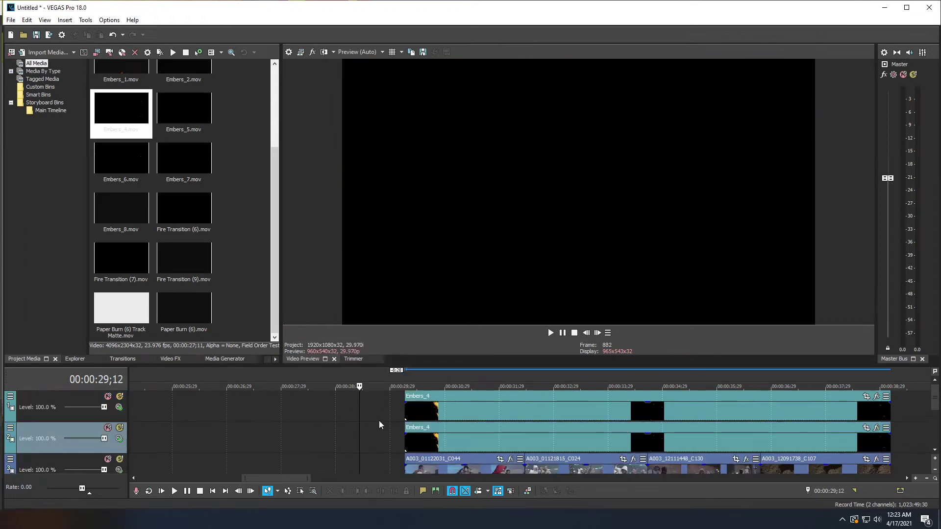
pyautogui.hotkey('ctrl', 'z')
# Step: Insert a video track above Embers_4 and place Fire Transition (9).mov on it over the cut between A003_01122031_C044 and A003_01121815_C024
pyautogui.rightClick(348, 411)
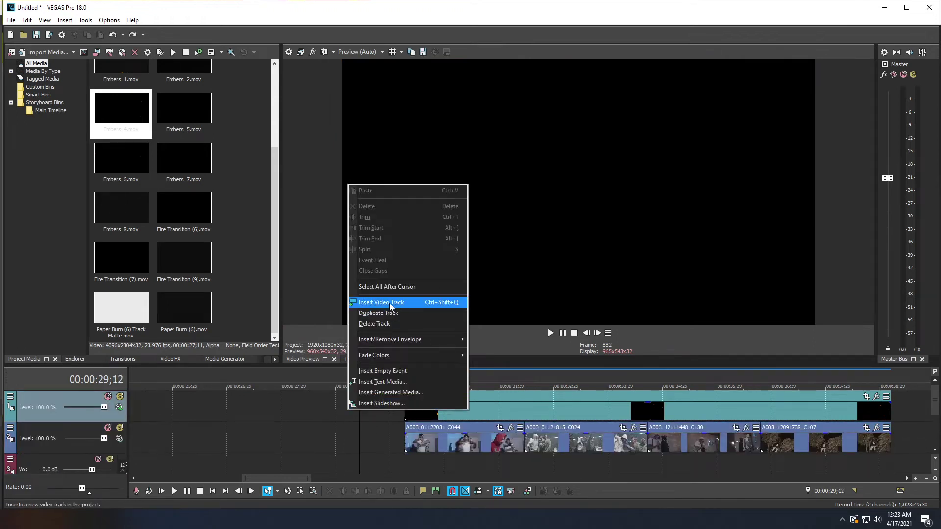
pyautogui.click(389, 303)
pyautogui.click(456, 405)
pyautogui.click(518, 408)
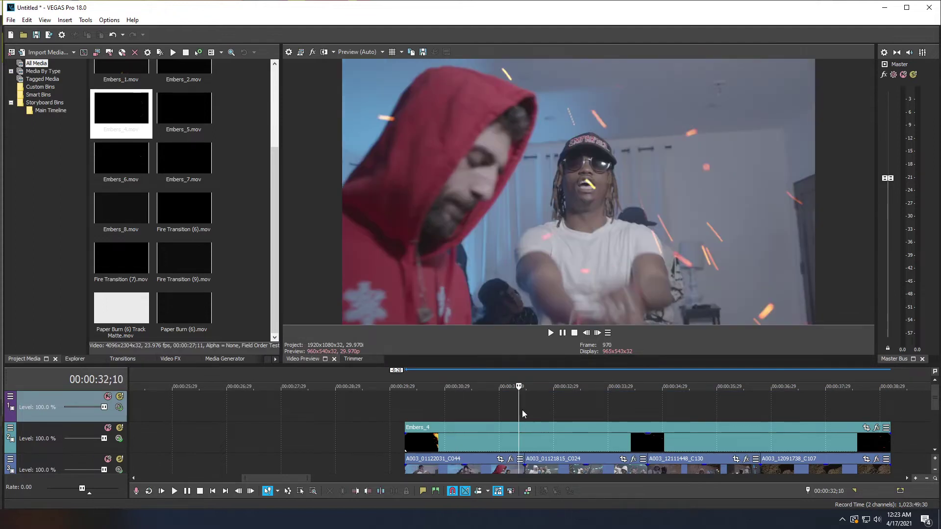
pyautogui.click(523, 410)
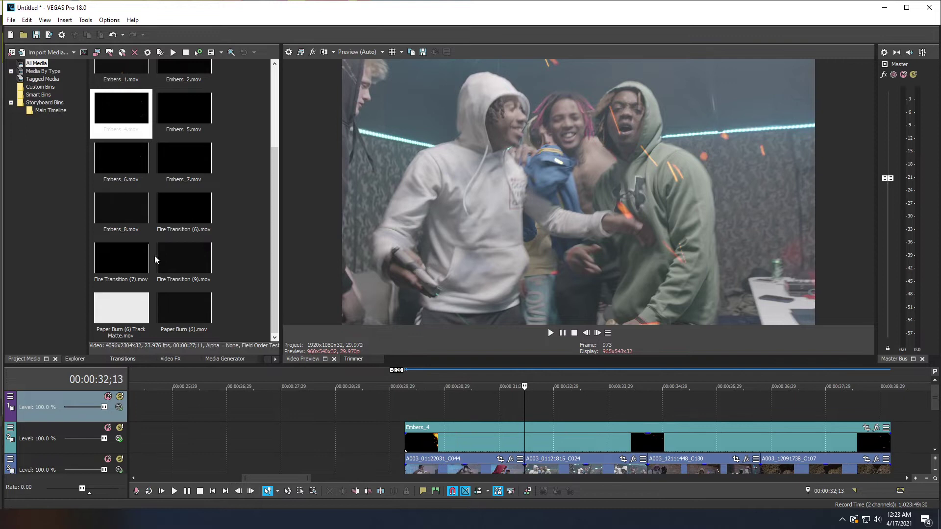
pyautogui.moveTo(178, 259); pyautogui.dragTo(580, 415)
pyautogui.moveTo(531, 414)
pyautogui.mouseDown()
pyautogui.moveTo(550, 414)
pyautogui.moveTo(510, 408)
pyautogui.moveTo(544, 407)
pyautogui.moveTo(531, 405)
pyautogui.mouseUp()
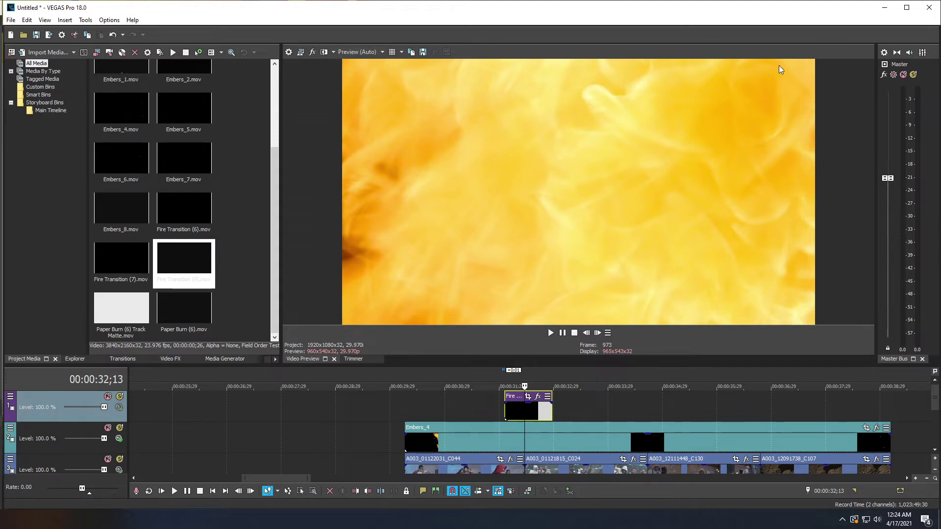
# Step: Play back the Fire Transition (9) event across the cut between the first two clips
pyautogui.click(495, 413)
pyautogui.press('space')
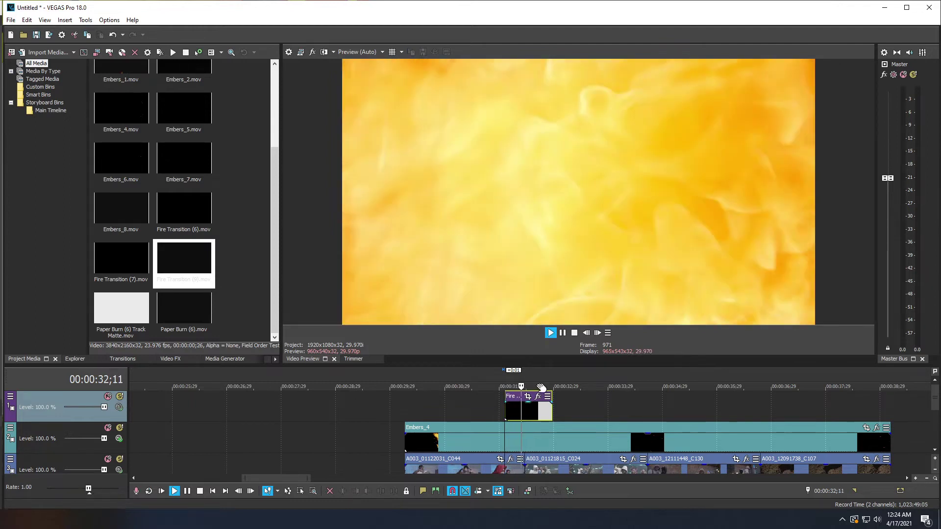
pyautogui.press('space')
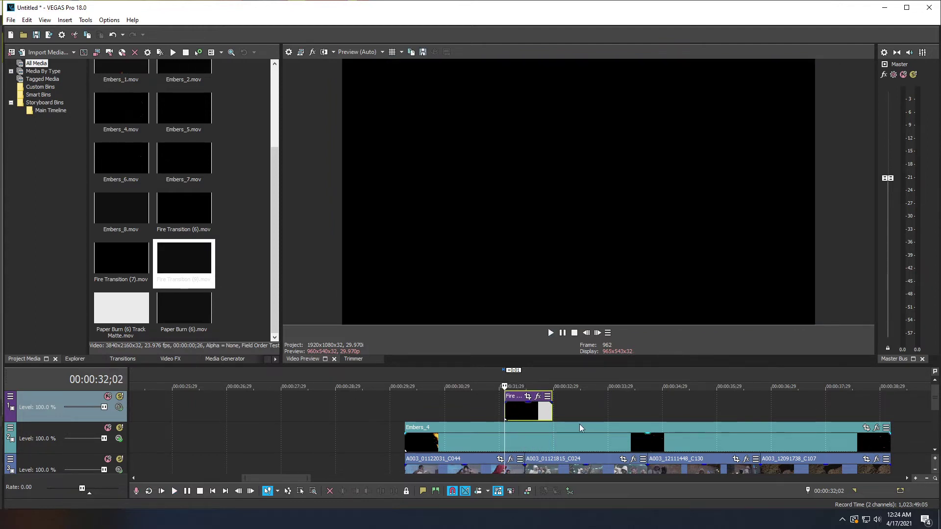
# Step: Try the Add compositing mode on the fire transition track and play back the transition over the footage
pyautogui.click(119, 408)
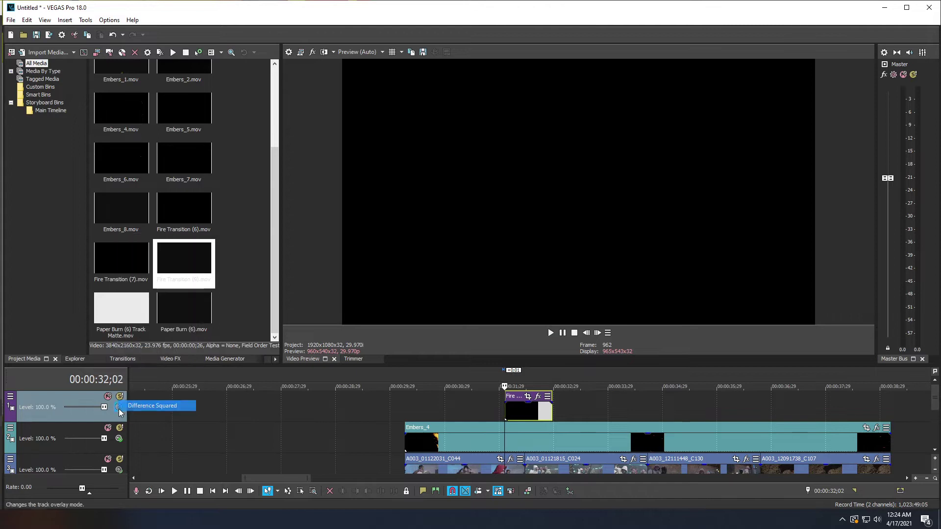
pyautogui.click(122, 406)
pyautogui.click(119, 408)
pyautogui.click(132, 266)
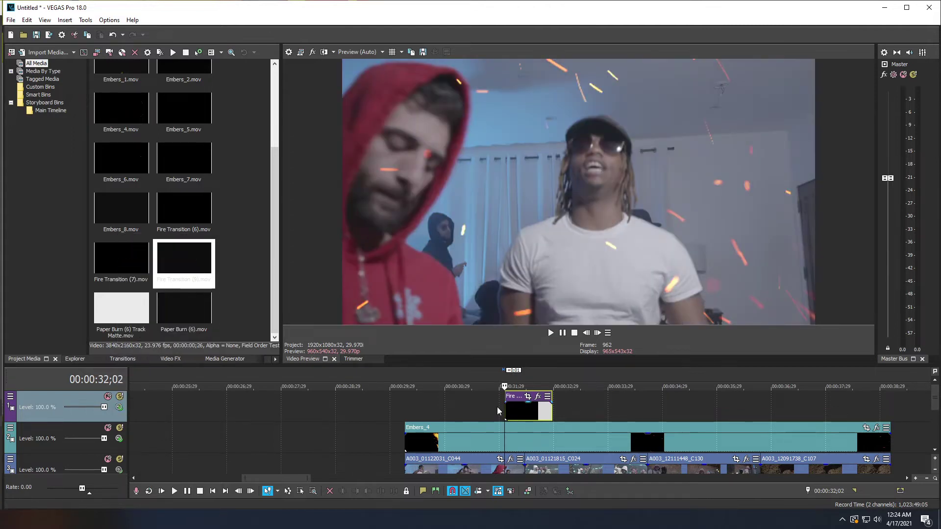
pyautogui.click(464, 401)
pyautogui.press('space')
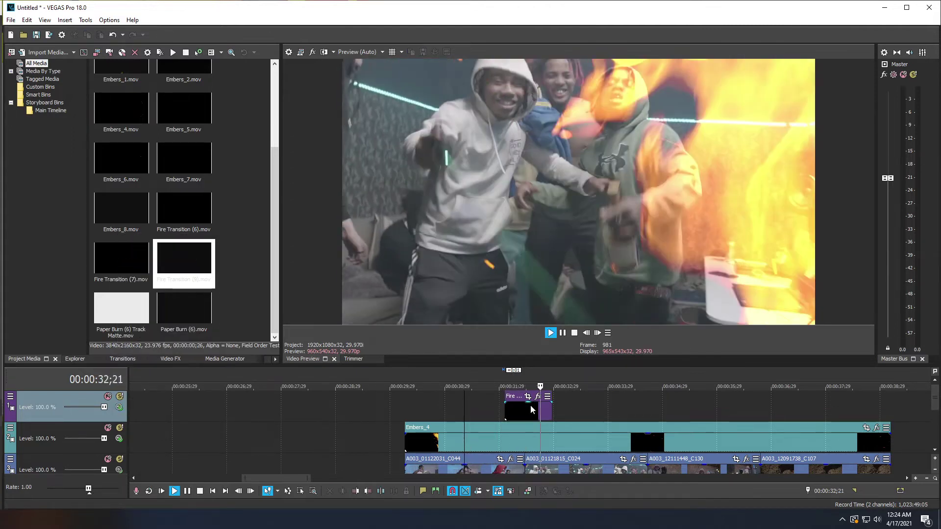
pyautogui.click(522, 408)
pyautogui.press('space')
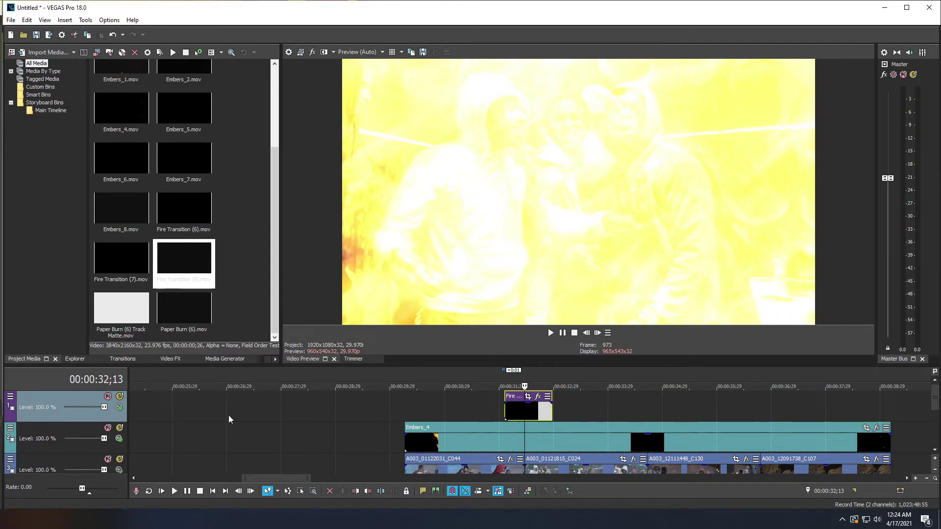
# Step: Compare the Add and Screen compositing modes on the fire transition track and play back the Screen version
pyautogui.rightClick(95, 404)
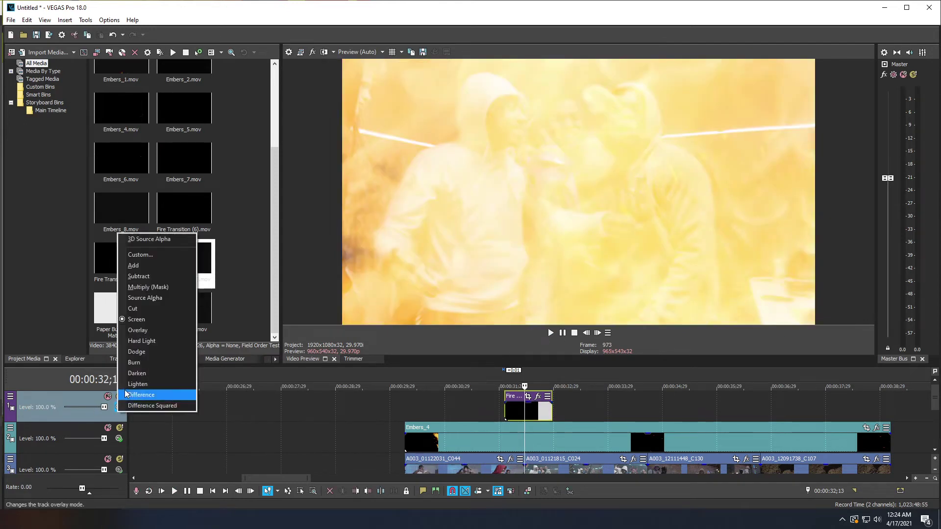
pyautogui.click(132, 269)
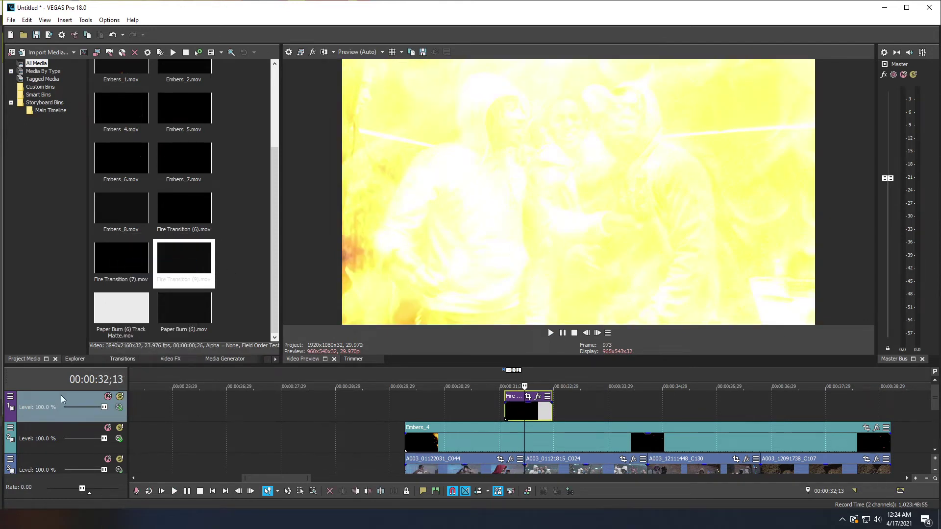
pyautogui.click(119, 408)
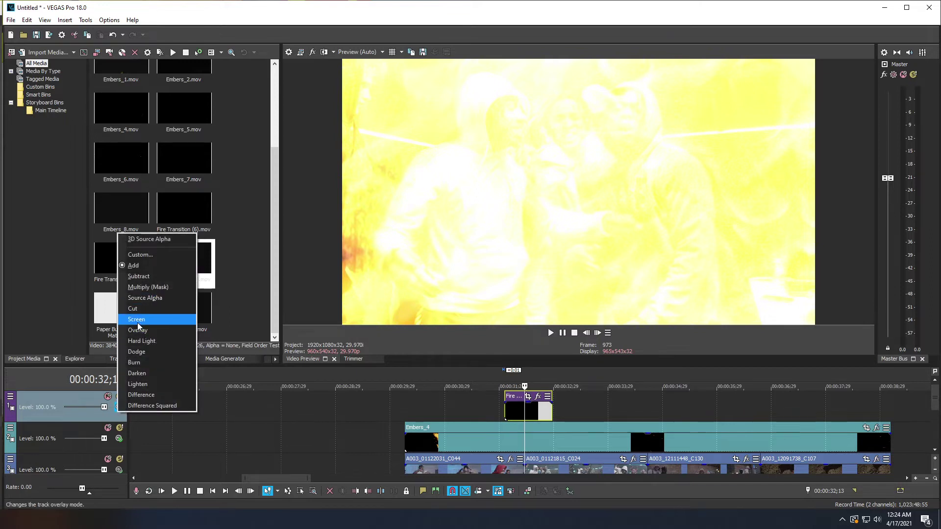
pyautogui.click(136, 320)
pyautogui.click(495, 412)
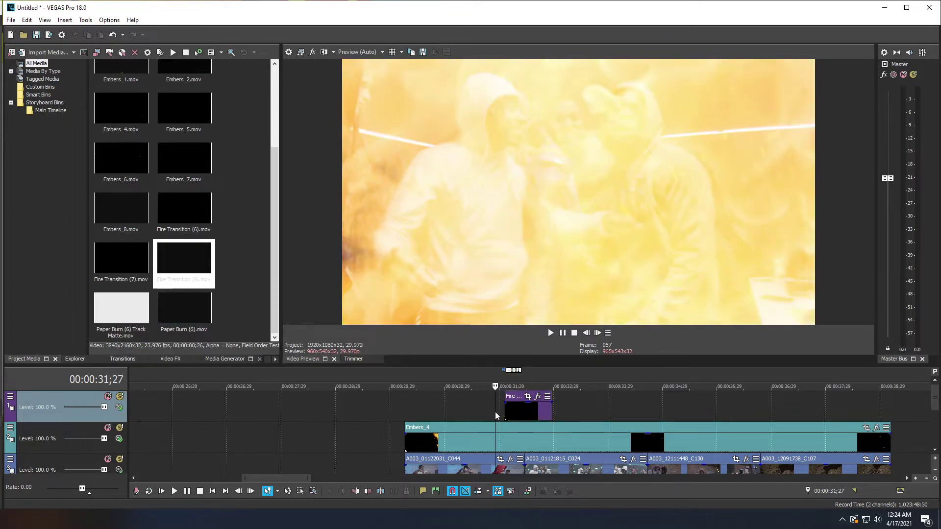
pyautogui.press('space')
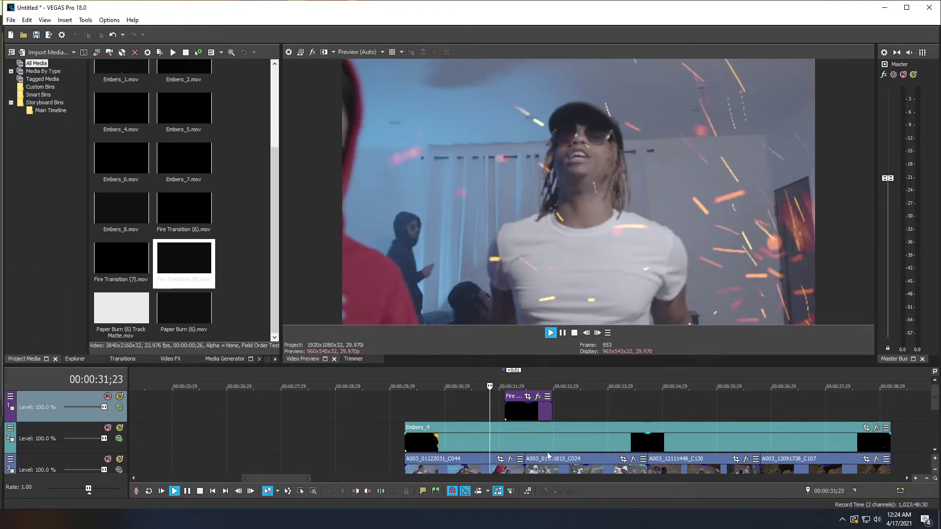
# Step: Try other compositing modes such as Darken, Burn and Lighten on the fire transition track and play back the transition
pyautogui.click(119, 408)
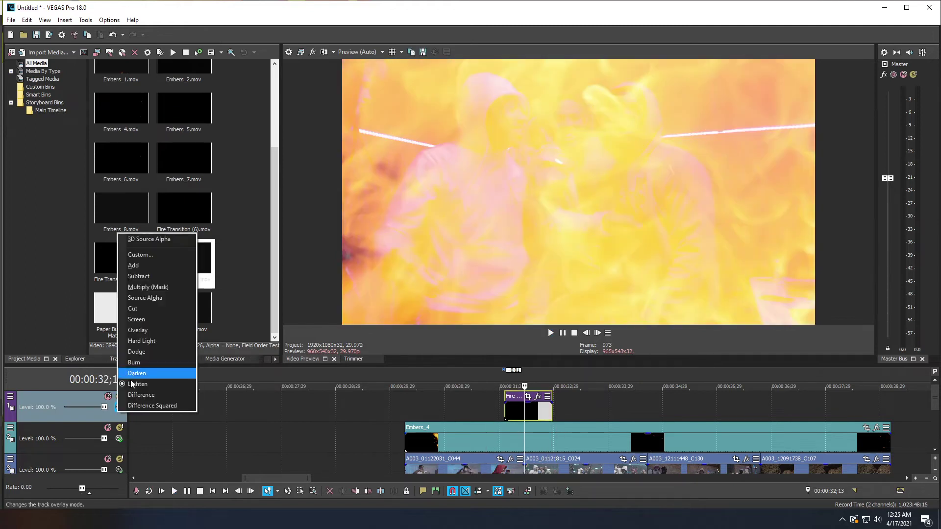
pyautogui.click(147, 372)
pyautogui.click(119, 408)
pyautogui.click(147, 363)
pyautogui.click(119, 408)
pyautogui.click(486, 412)
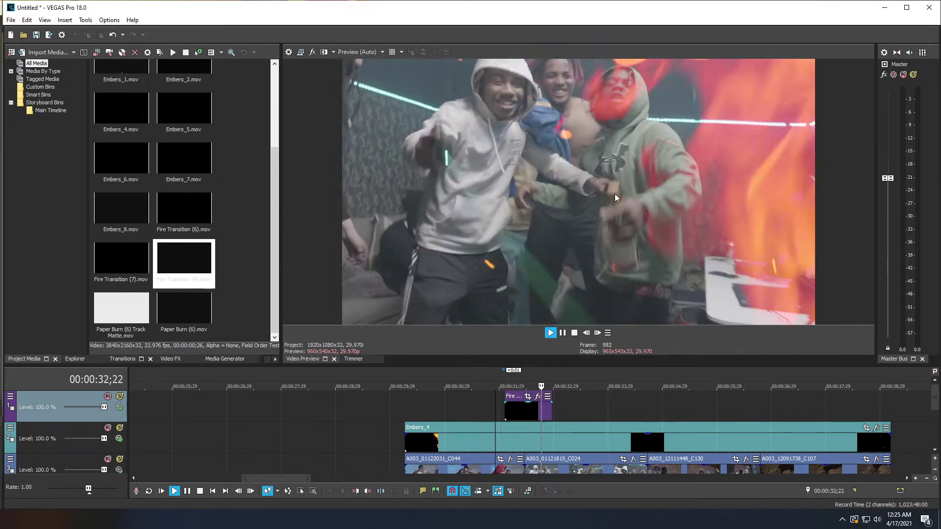
pyautogui.click(529, 413)
# Step: Set the fire transition track's compositing mode to Lighten and play back the transition across the first cut
pyautogui.click(119, 407)
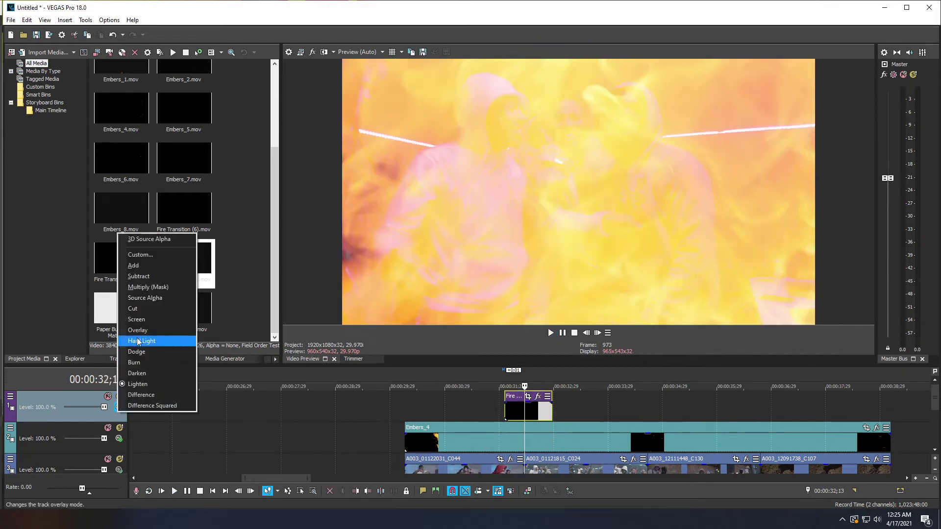
pyautogui.click(147, 384)
pyautogui.click(487, 412)
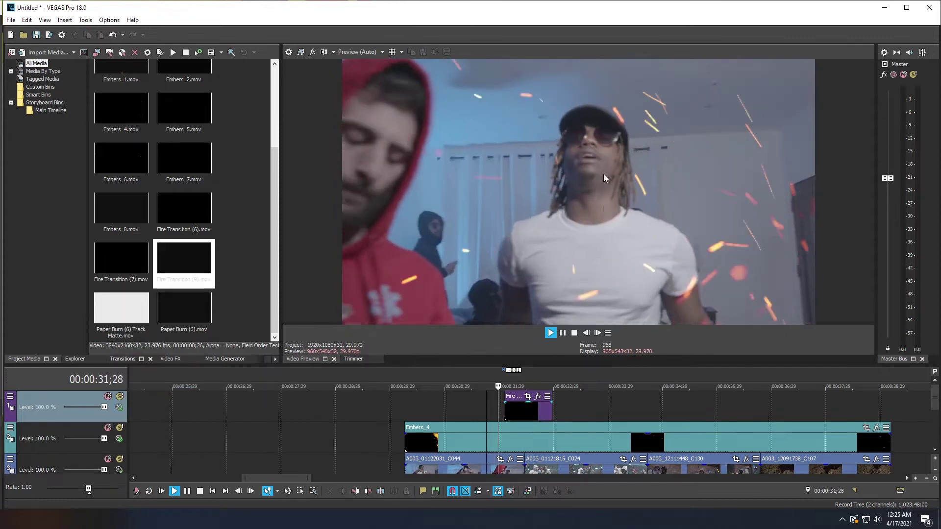
pyautogui.click(410, 405)
pyautogui.press('space')
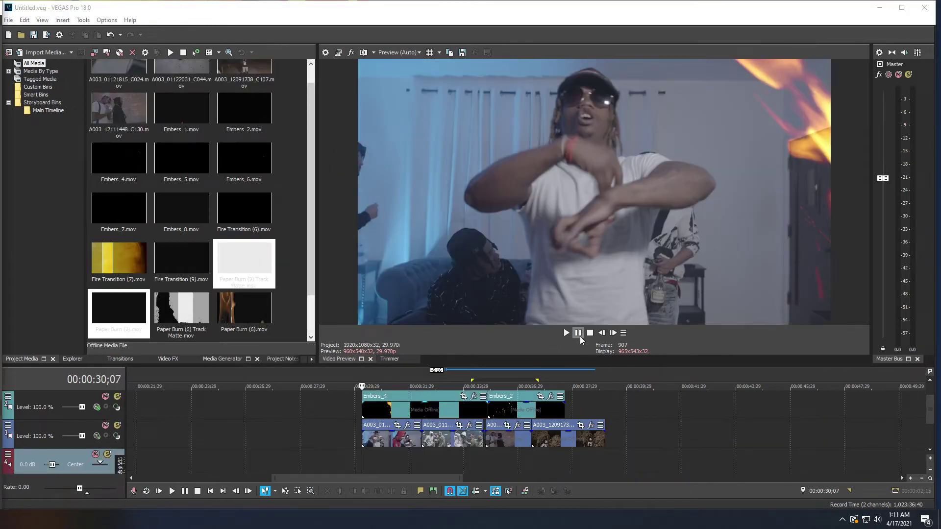
# Step: Play back the edit with its ember overlays and replay the two fire transitions on the top video track
pyautogui.click(568, 335)
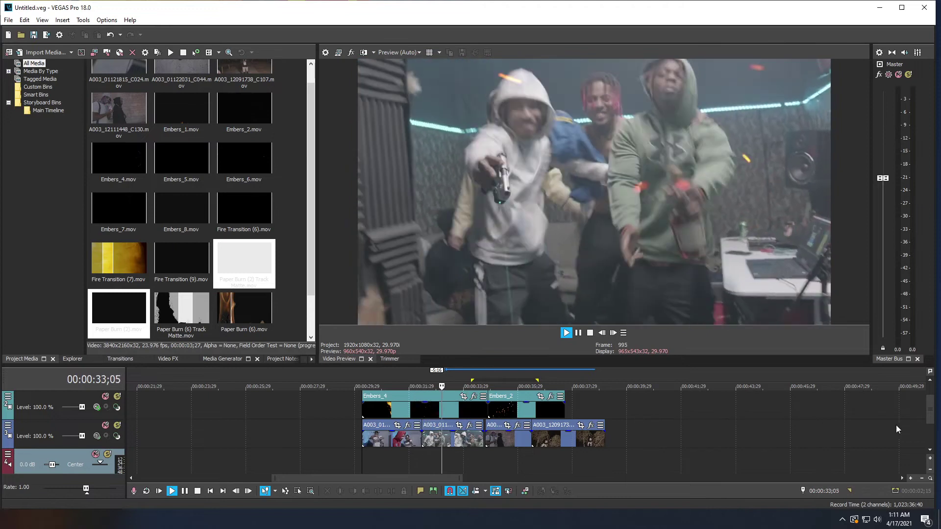
pyautogui.moveTo(928, 415); pyautogui.dragTo(924, 402)
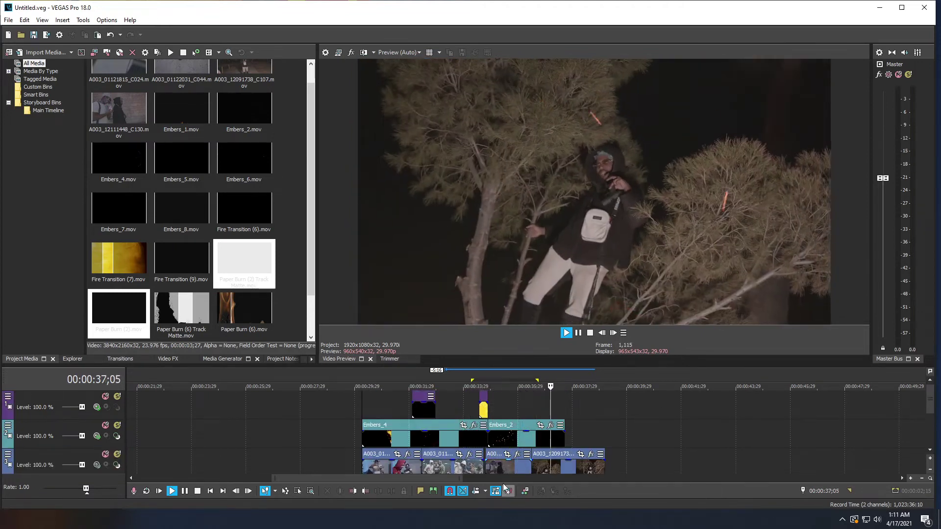
pyautogui.click(500, 413)
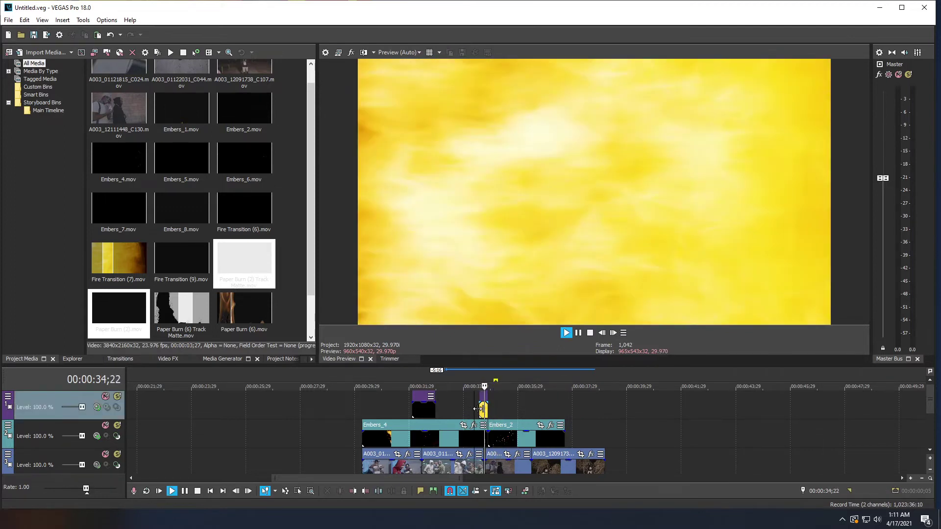
pyautogui.click(406, 408)
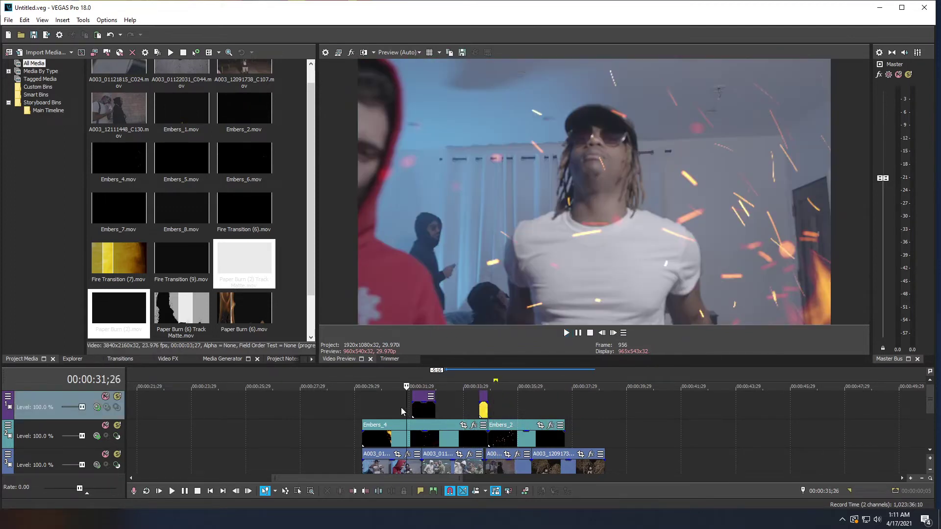
pyautogui.click(510, 407)
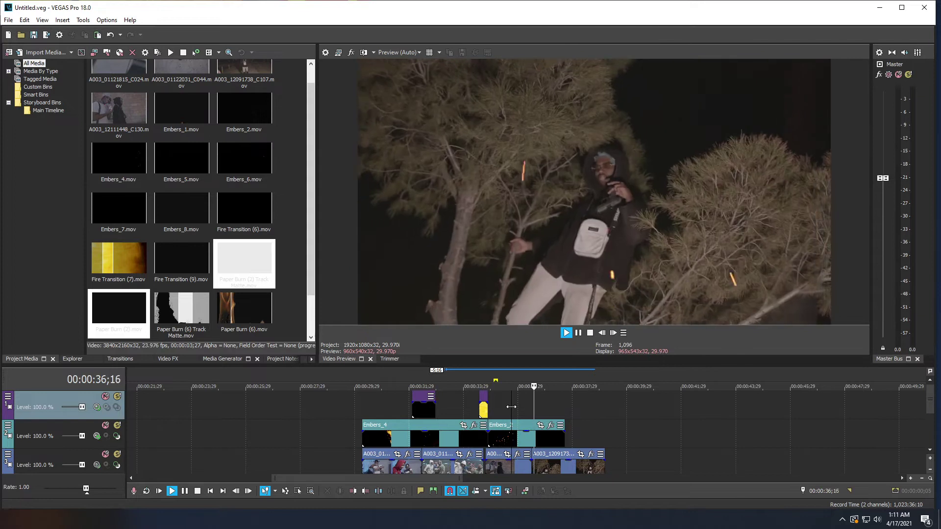
pyautogui.click(511, 407)
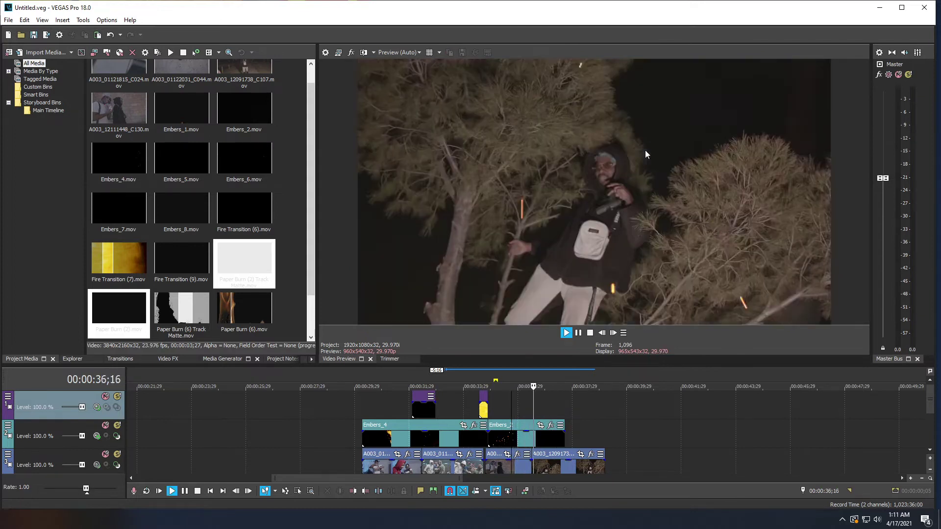
pyautogui.press('space')
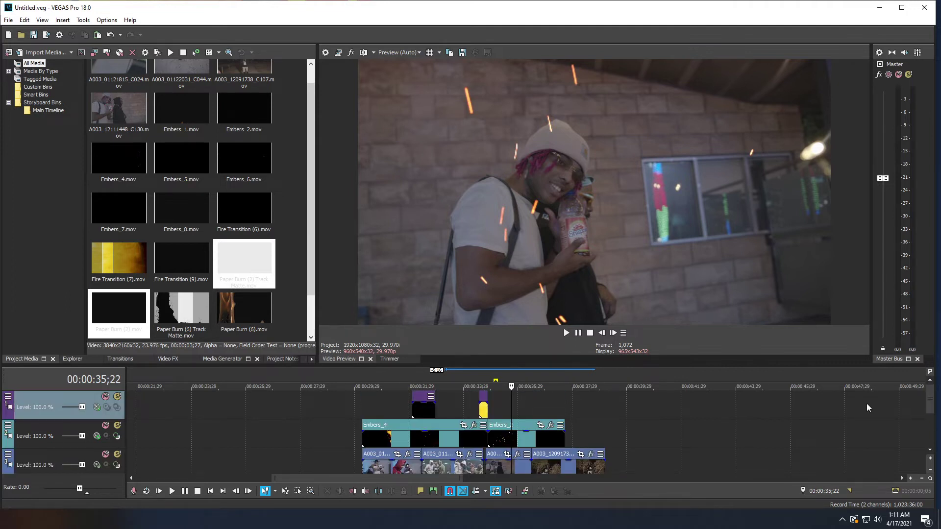
pyautogui.press('space')
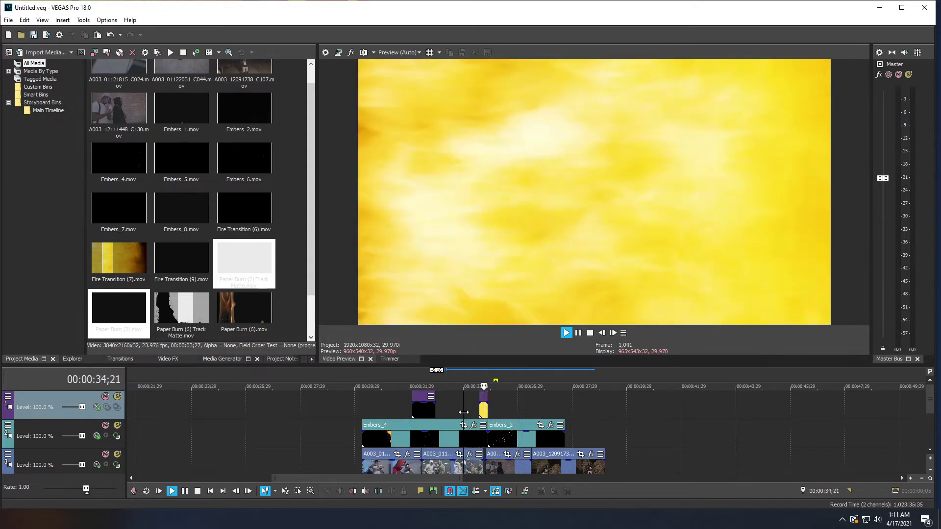
# Step: Stop the playback and insert three empty video tracks between the embers track and the footage track
pyautogui.press('space')
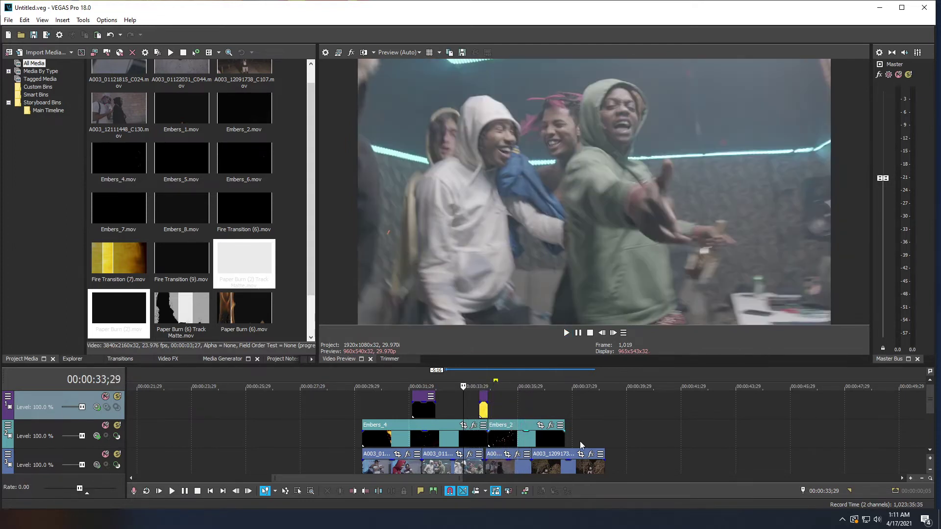
pyautogui.scroll(-1, 928, 407)
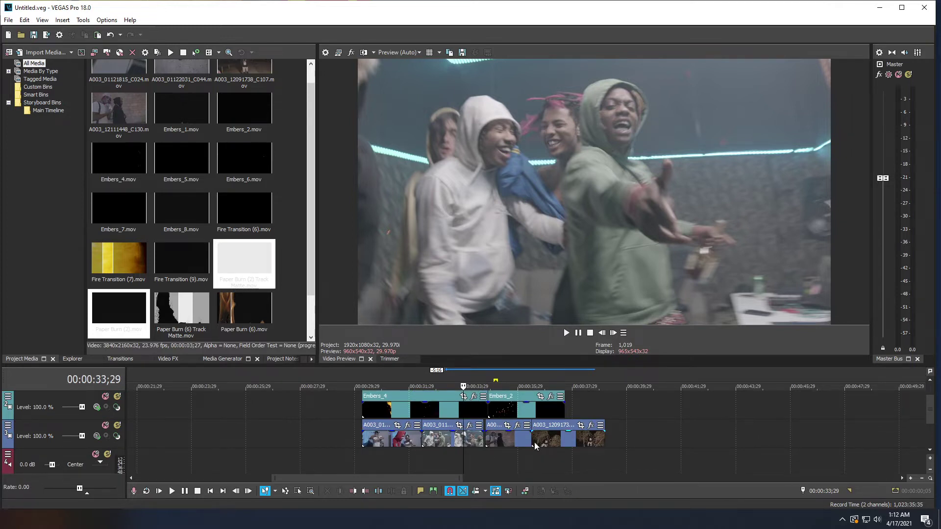
pyautogui.rightClick(621, 433)
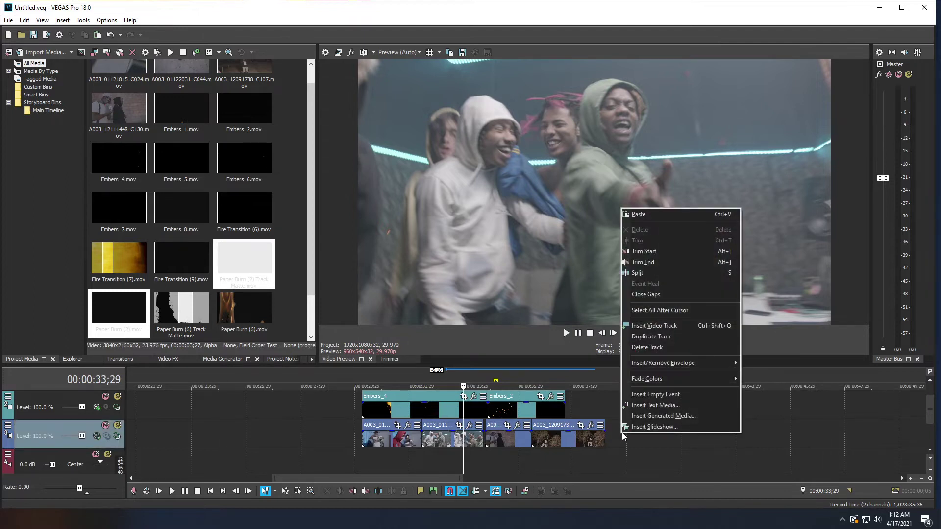
pyautogui.click(651, 325)
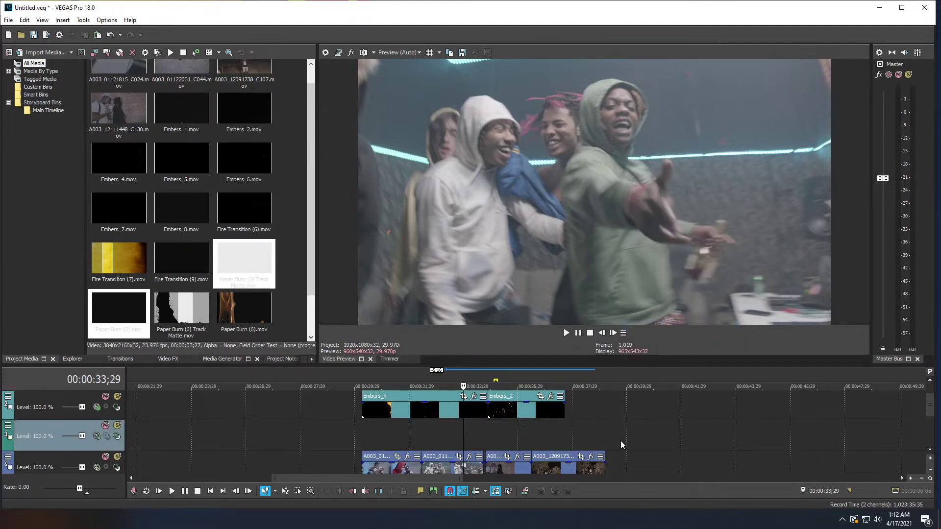
pyautogui.rightClick(621, 440)
pyautogui.click(654, 334)
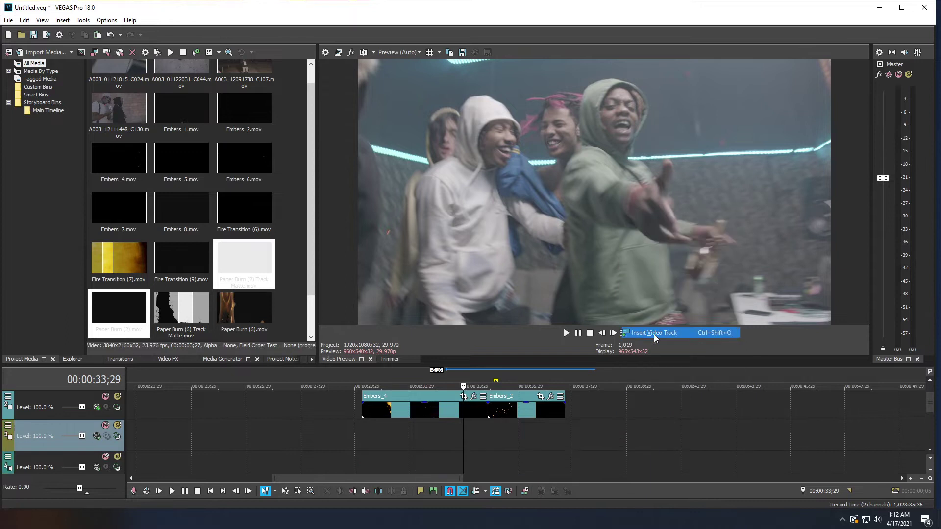
pyautogui.rightClick(577, 446)
pyautogui.click(633, 334)
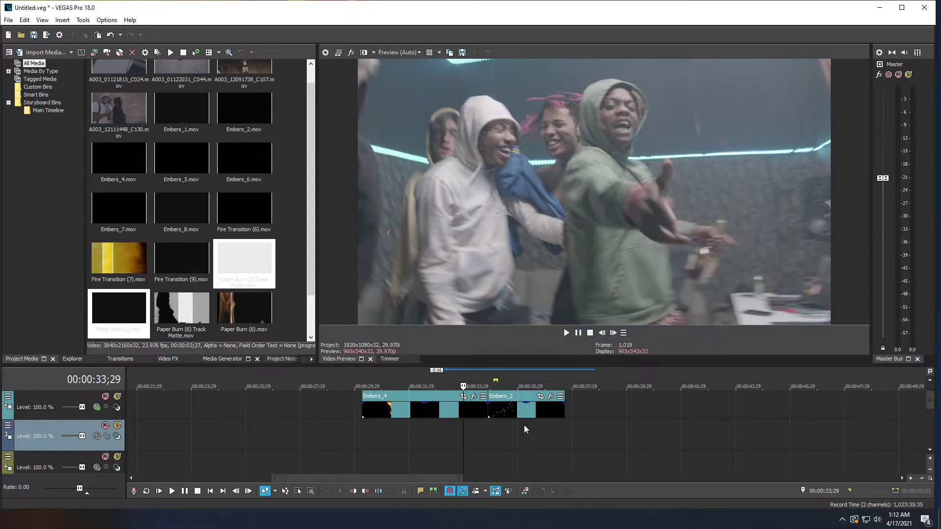
# Step: Play back the third clip's approach to the fourth clip several times to judge where the paper burn should start
pyautogui.moveTo(930, 407)
pyautogui.mouseDown()
pyautogui.moveTo(931, 432)
pyautogui.moveTo(931, 422)
pyautogui.mouseUp()
pyautogui.press('space')
pyautogui.press('space')
pyautogui.click(501, 407)
pyautogui.press('space')
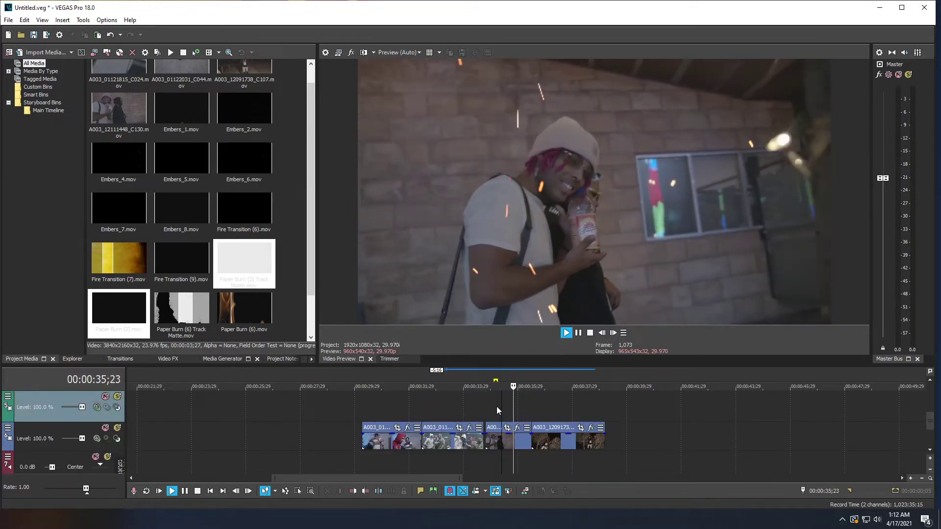
pyautogui.press('space')
pyautogui.press('space')
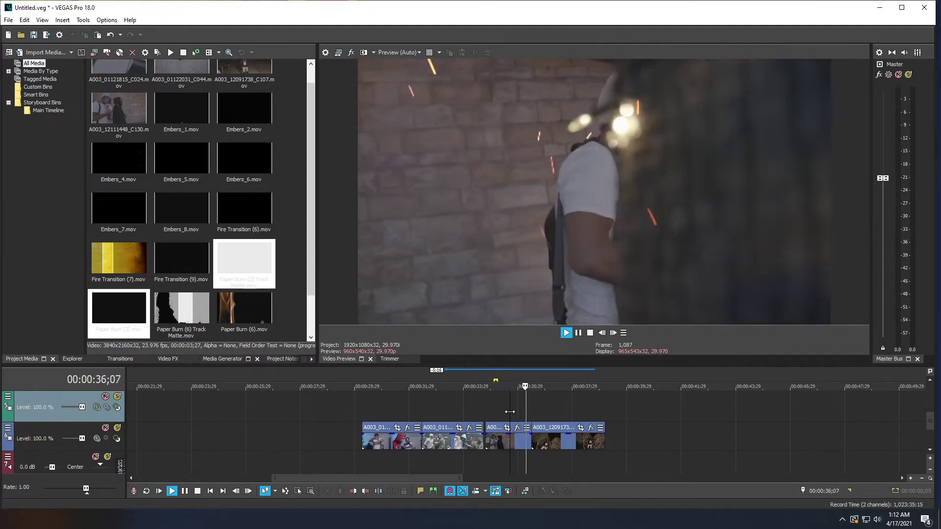
pyautogui.press('space')
pyautogui.press('space')
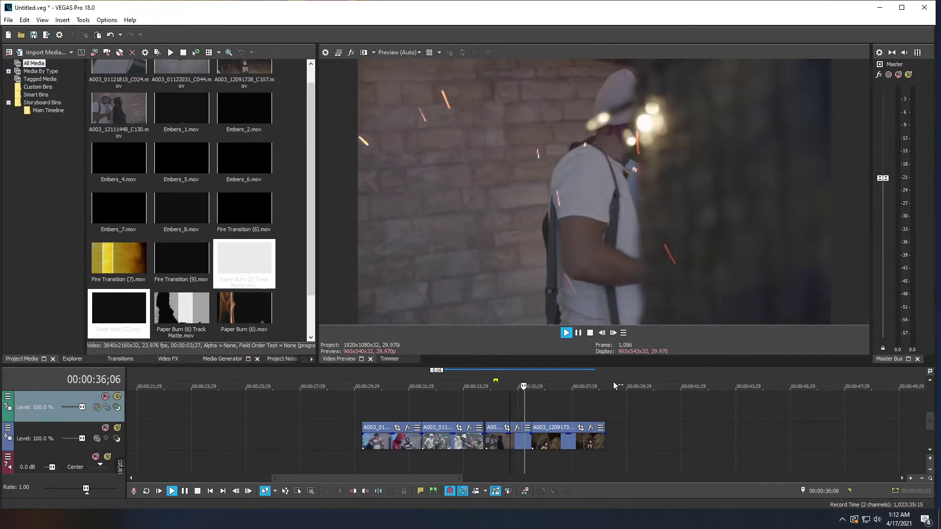
pyautogui.press('space')
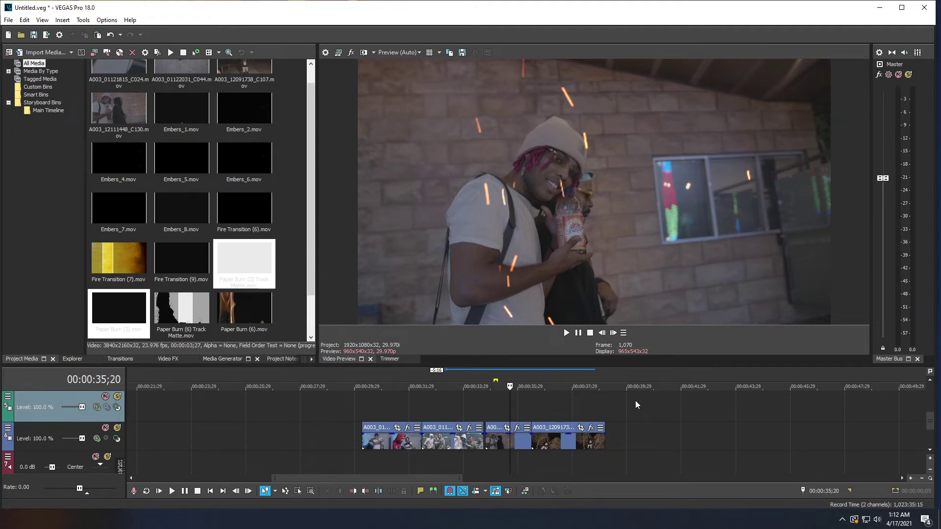
# Step: Place Paper Burn (2) Track Matte on the empty track directly above the footage, starting at about 00:00:35;14 over the third clip
pyautogui.click(527, 415)
pyautogui.click(514, 419)
pyautogui.click(284, 270)
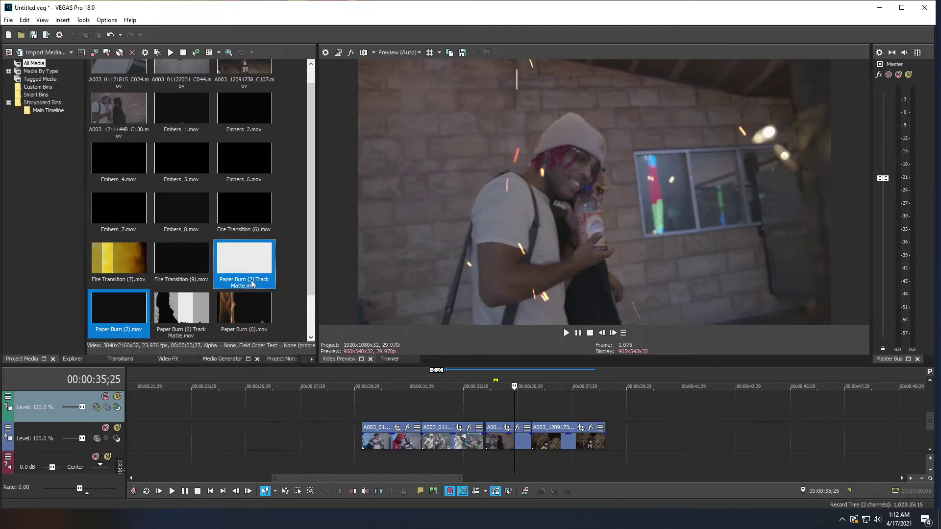
pyautogui.moveTo(287, 300)
pyautogui.mouseDown()
pyautogui.moveTo(408, 333)
pyautogui.moveTo(505, 411)
pyautogui.moveTo(507, 400)
pyautogui.moveTo(287, 293)
pyautogui.moveTo(139, 335)
pyautogui.mouseUp()
pyautogui.click(238, 271)
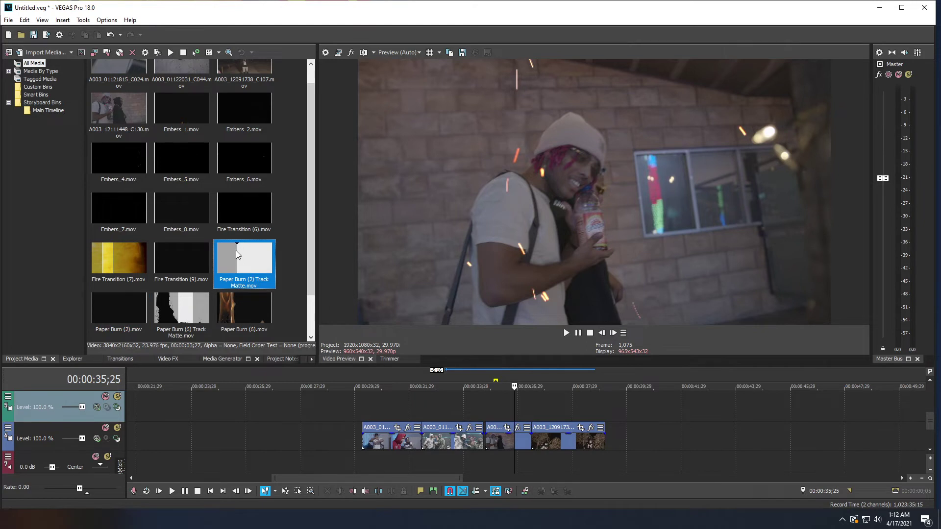
pyautogui.moveTo(263, 288)
pyautogui.mouseDown()
pyautogui.moveTo(491, 414)
pyautogui.moveTo(569, 416)
pyautogui.mouseUp()
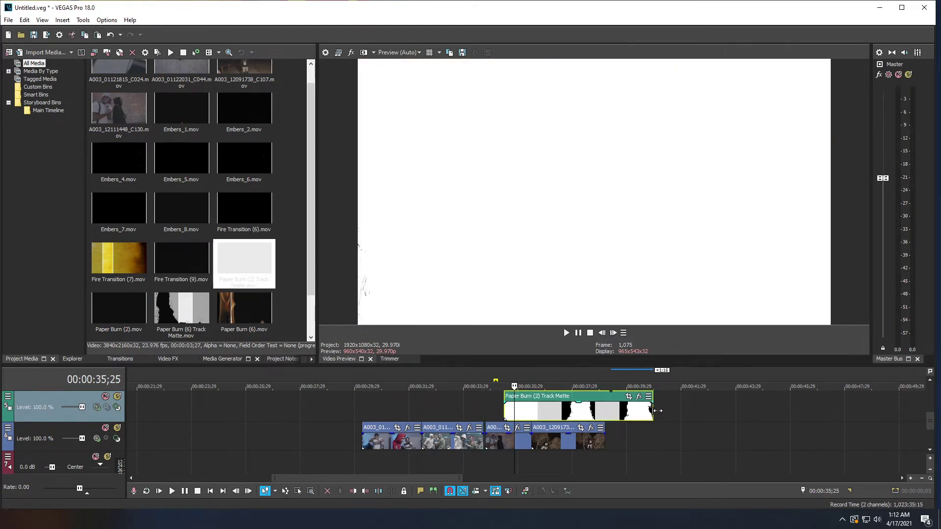
# Step: Shorten the paper burn matte event, shift it one frame earlier and play it back across the cut
pyautogui.moveTo(504, 408); pyautogui.dragTo(492, 407)
pyautogui.click(566, 332)
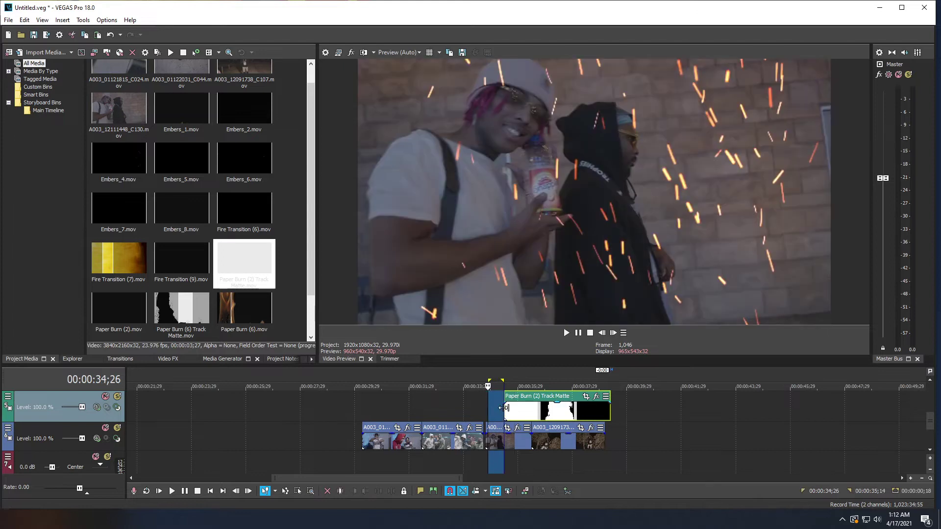
pyautogui.click(523, 417)
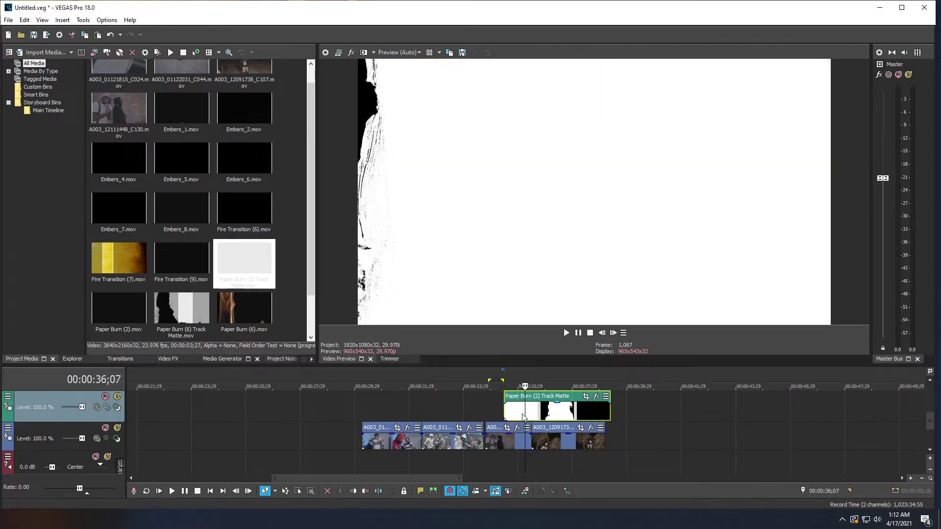
pyautogui.click(495, 405)
pyautogui.click(537, 413)
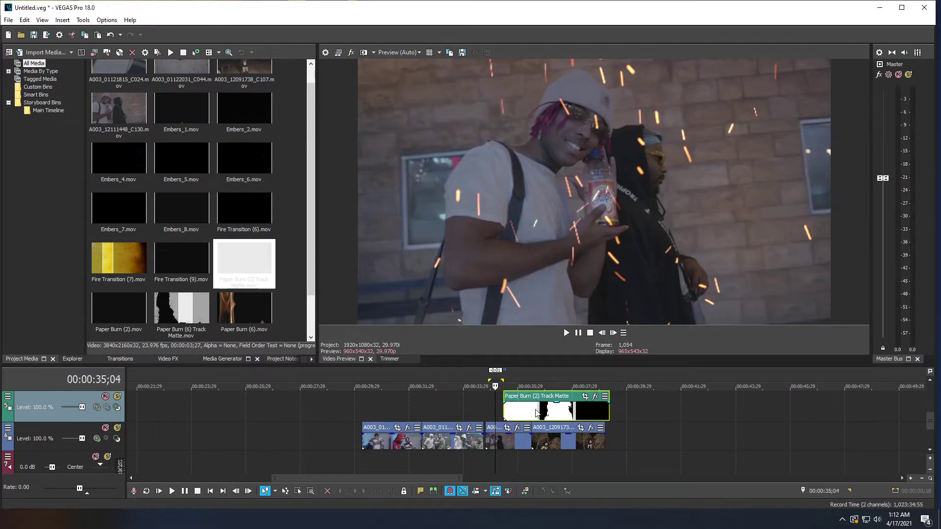
pyautogui.click(567, 333)
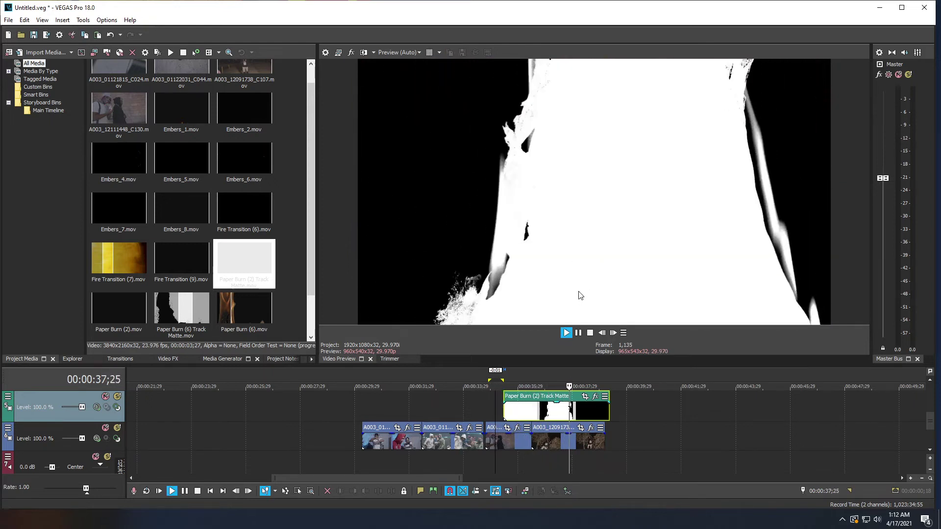
pyautogui.press('space')
# Step: Time-compress the paper burn matte event by about 2:03 so it ends over the fourth clip, and play it back
pyautogui.click(528, 414)
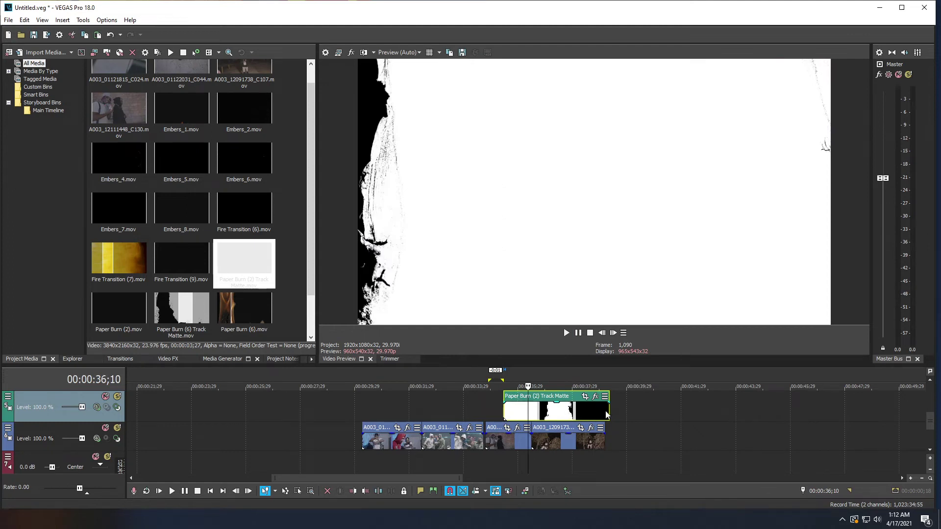
pyautogui.moveTo(608, 409); pyautogui.dragTo(552, 411)
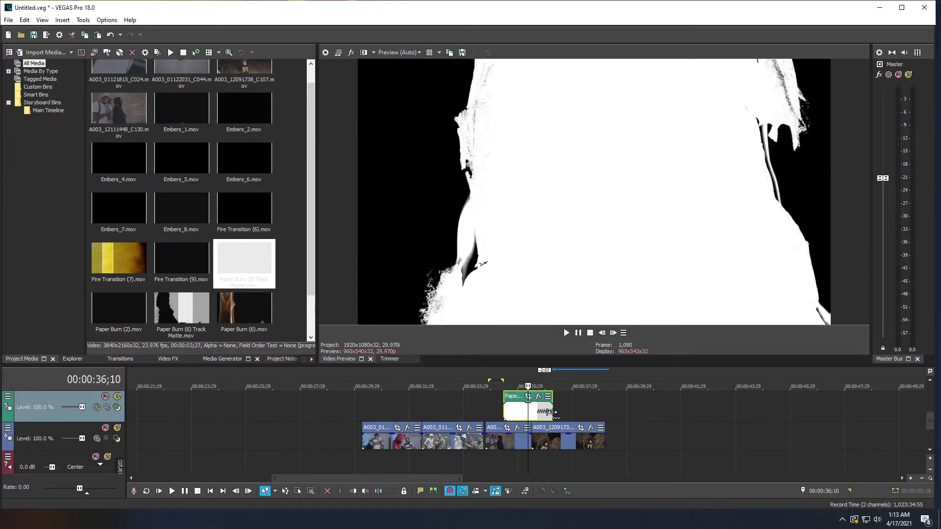
pyautogui.click(497, 412)
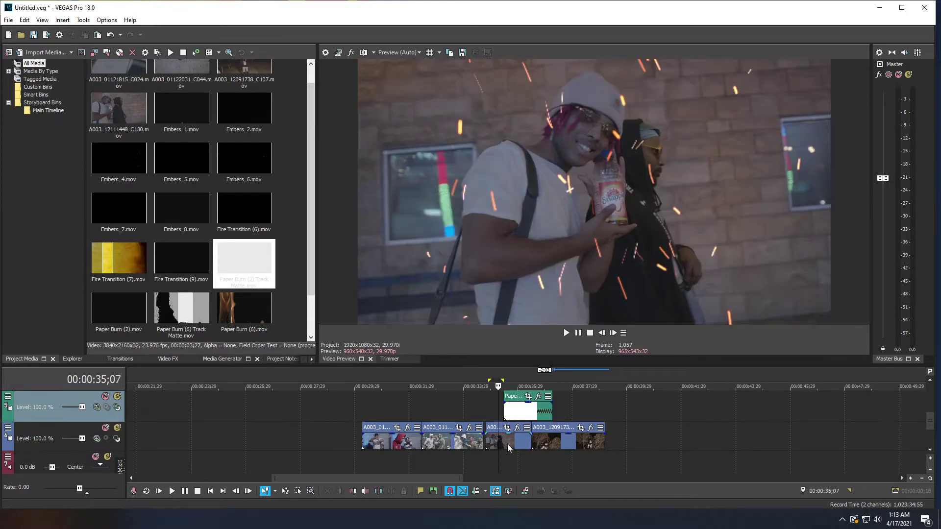
pyautogui.click(508, 444)
pyautogui.click(490, 412)
pyautogui.press('space')
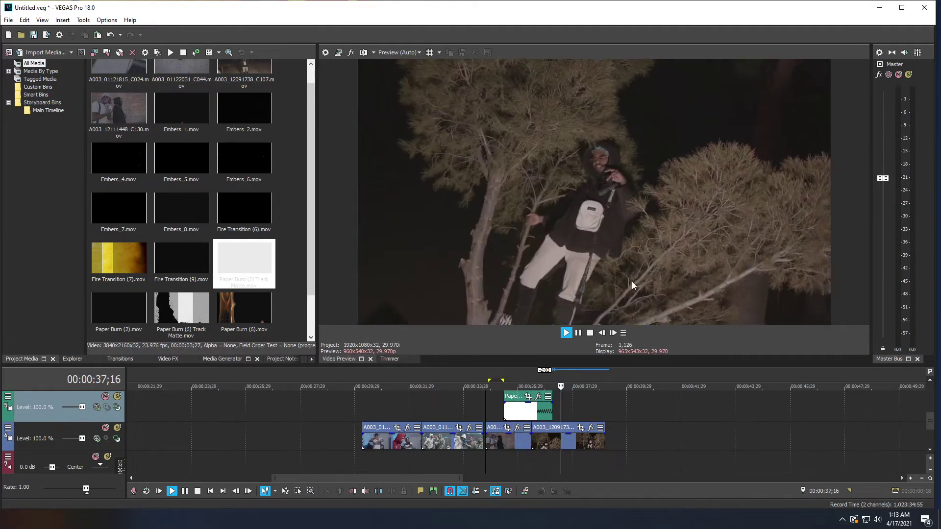
pyautogui.press('space')
# Step: Replay the compressed matte burn over the cut between the third and fourth clips to check its timing
pyautogui.click(564, 406)
pyautogui.press('space')
pyautogui.press('space')
pyautogui.press('space')
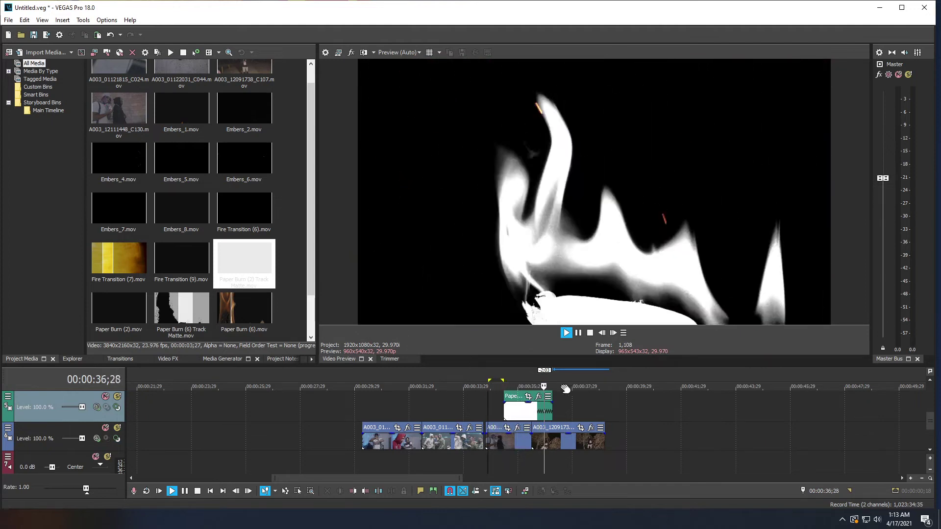
pyautogui.press('space')
pyautogui.press('space')
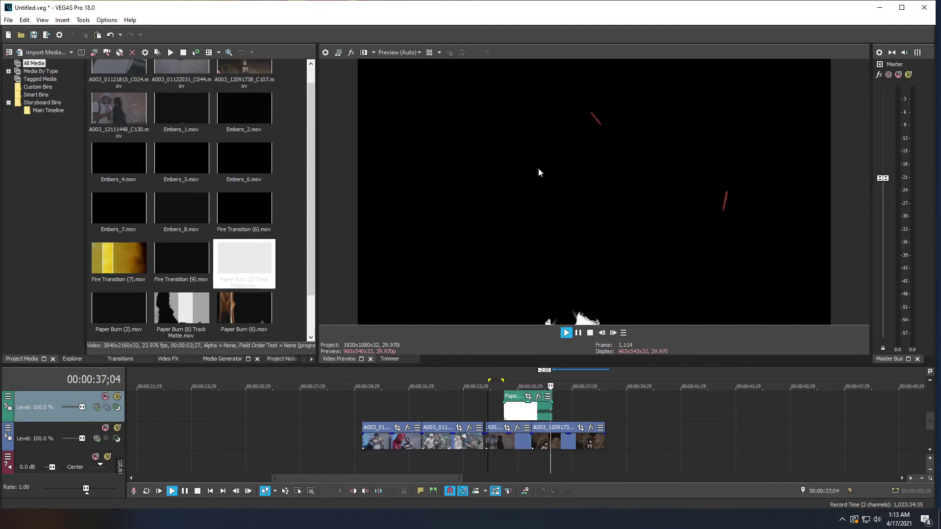
# Step: Split the third footage clip at 00:00:35;13, where the paper burn matte begins
pyautogui.click(507, 409)
pyautogui.press('space')
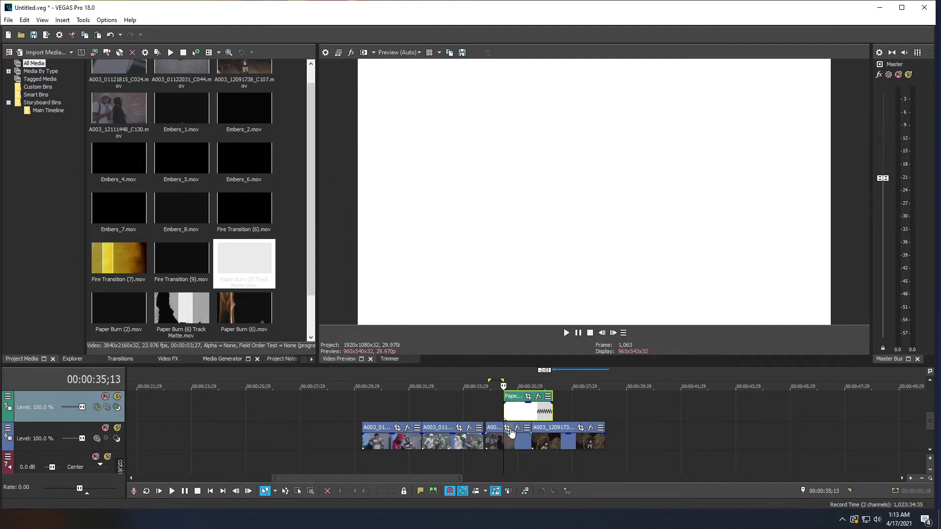
pyautogui.scroll(1, 931, 429)
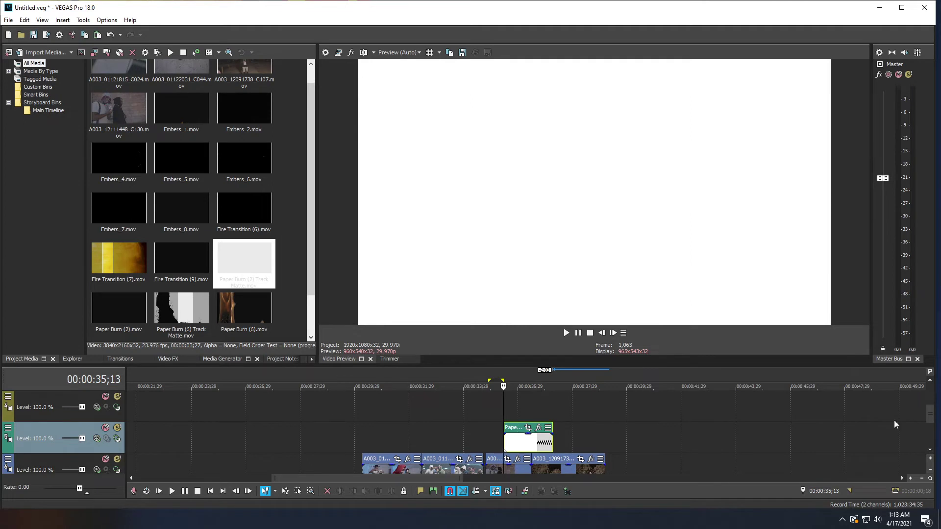
pyautogui.scroll(-1, 931, 412)
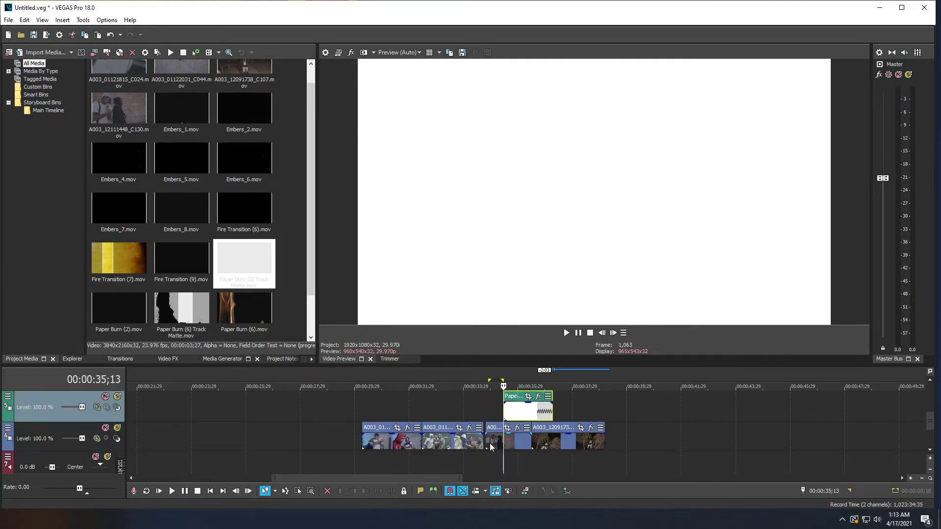
pyautogui.click(514, 443)
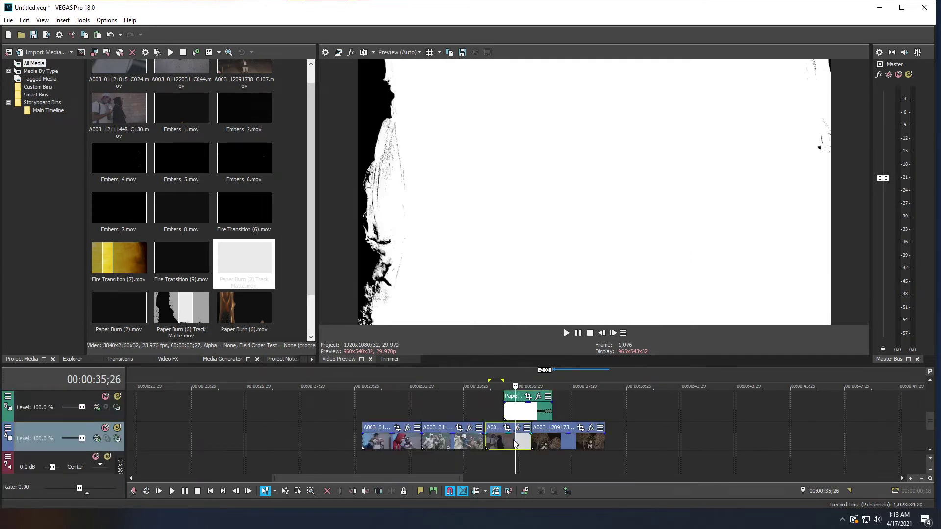
pyautogui.click(503, 443)
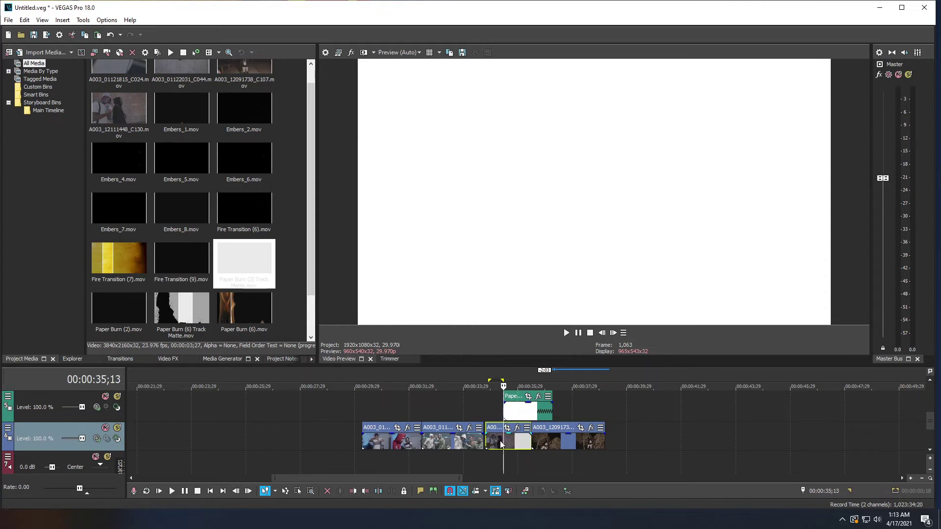
pyautogui.moveTo(501, 442); pyautogui.dragTo(507, 439)
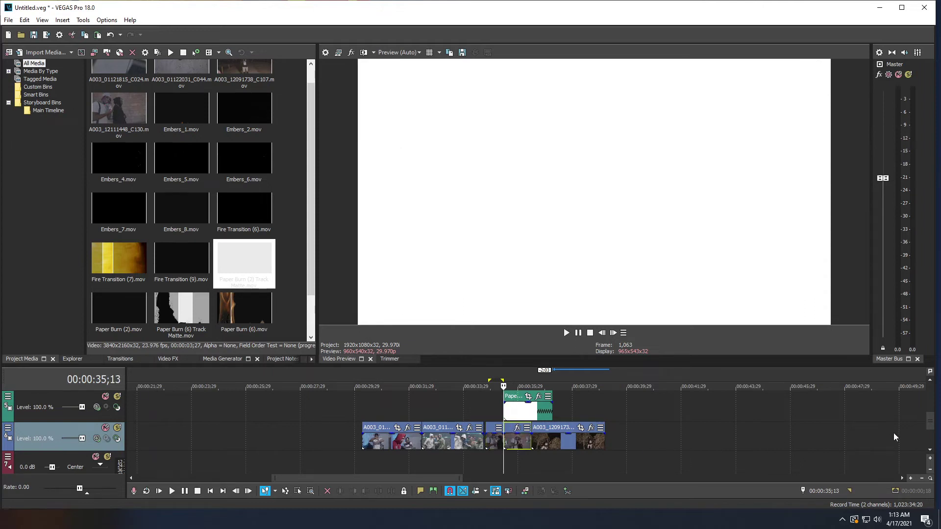
# Step: Move the split-off part of the third clip to the track above the matte and extend its end to match the matte's end
pyautogui.click(929, 379)
pyautogui.click(516, 470)
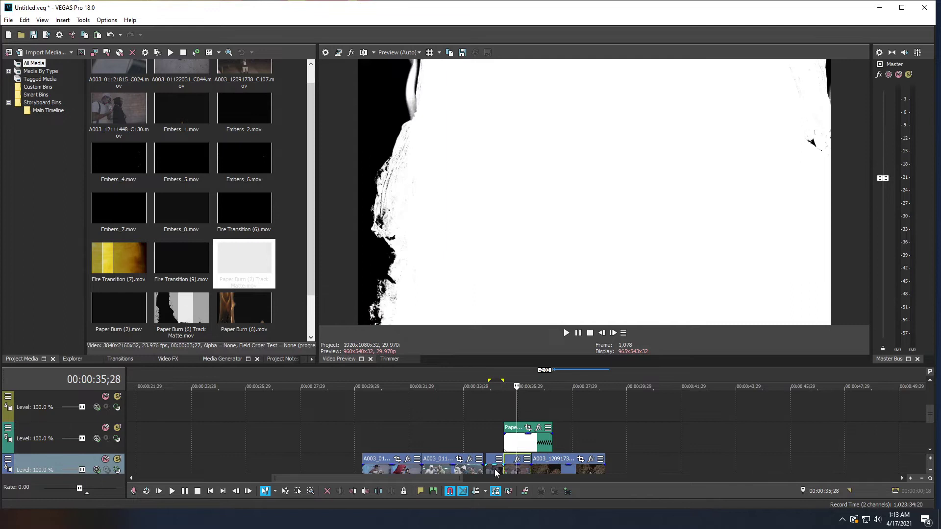
pyautogui.click(516, 468)
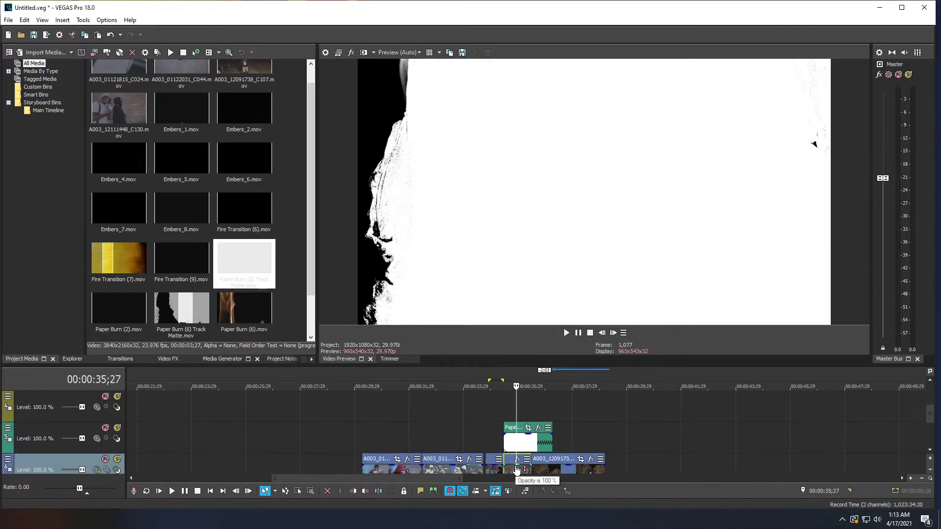
pyautogui.moveTo(509, 462); pyautogui.dragTo(507, 411)
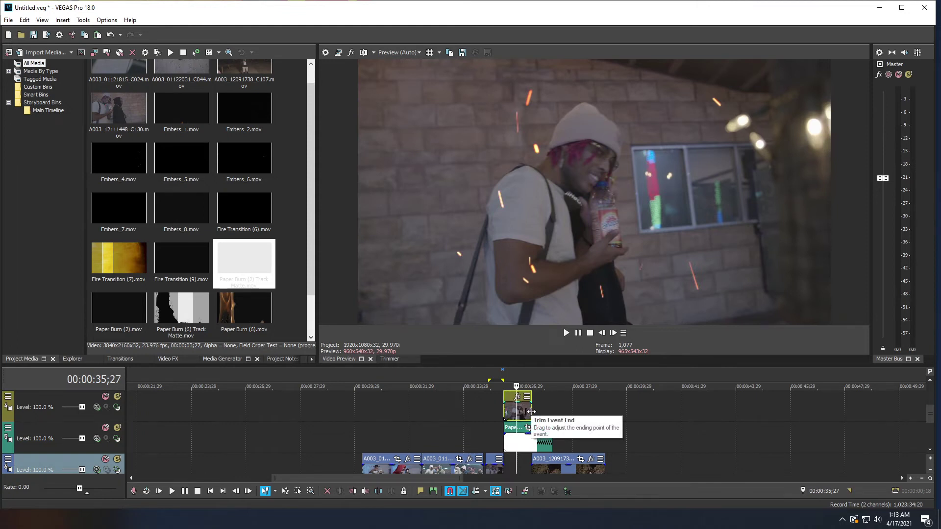
pyautogui.moveTo(529, 412); pyautogui.dragTo(552, 413)
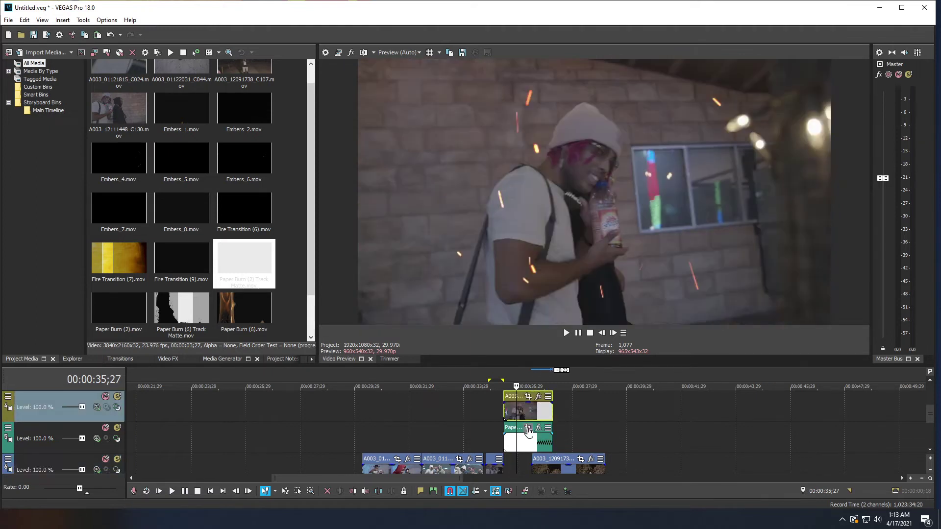
# Step: Play back the section from just before the split through the raised clip above the matte
pyautogui.click(493, 411)
pyautogui.click(566, 333)
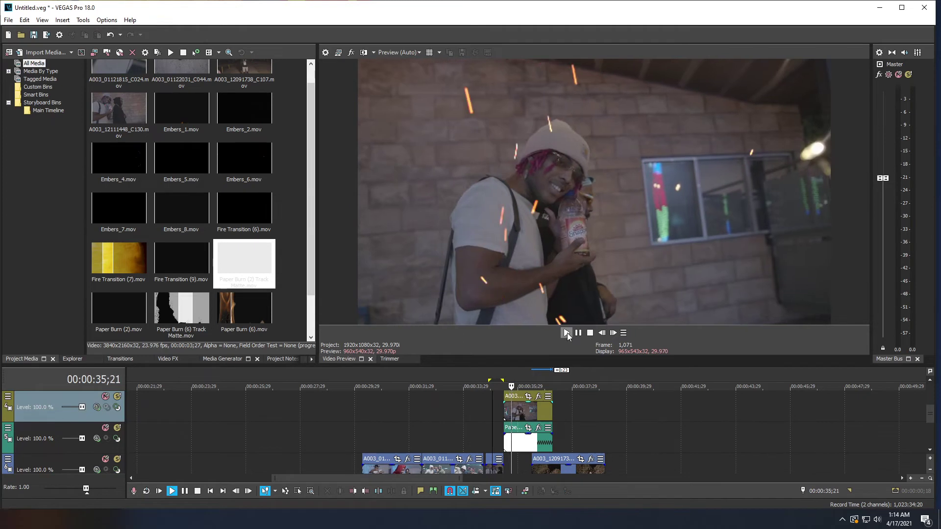
pyautogui.press('space')
pyautogui.press('space')
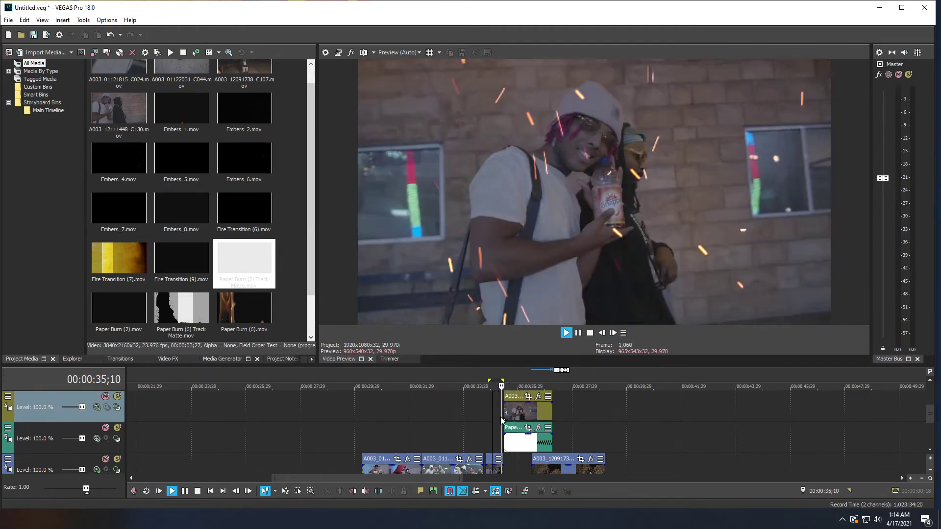
# Step: Replay the section around the split and through the end of the raised clip to check the cut to the fourth clip
pyautogui.press('space')
pyautogui.press('space')
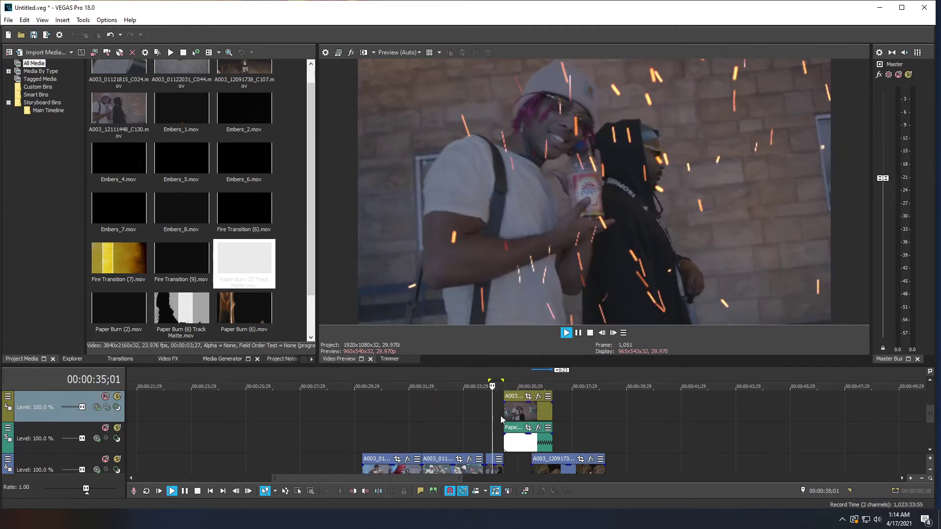
pyautogui.click(517, 411)
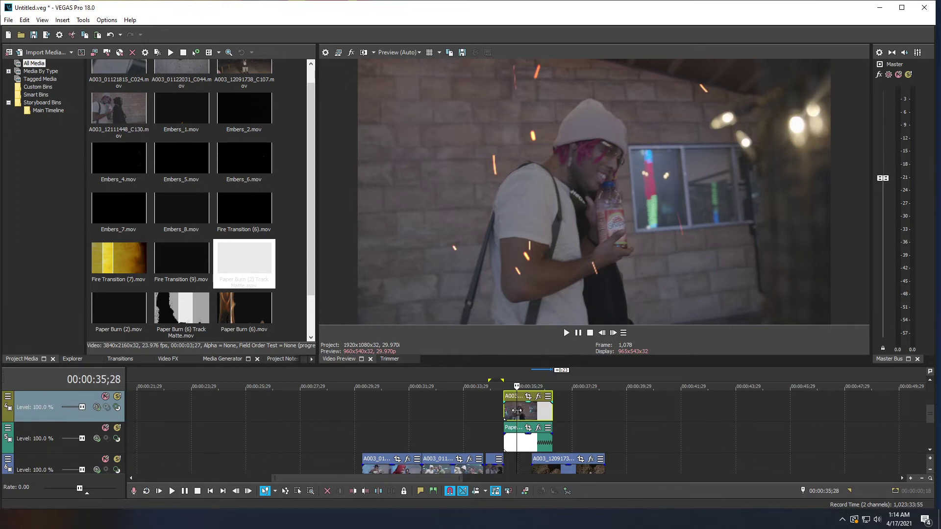
pyautogui.press('space')
pyautogui.press('space')
pyautogui.press('space')
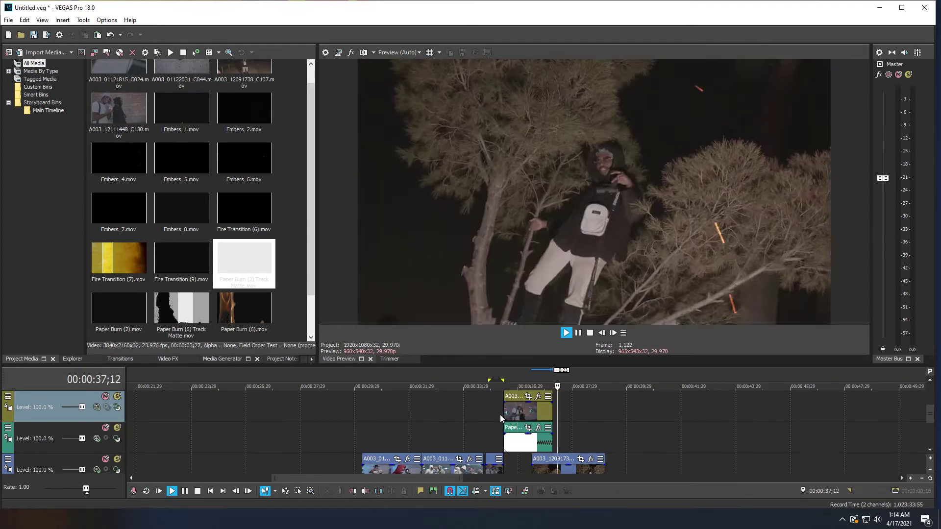
pyautogui.click(499, 415)
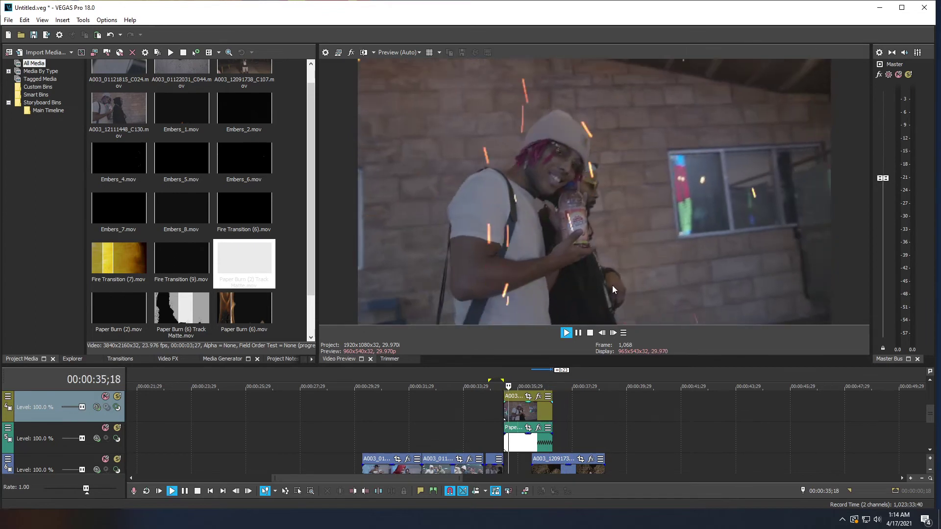
pyautogui.press('space')
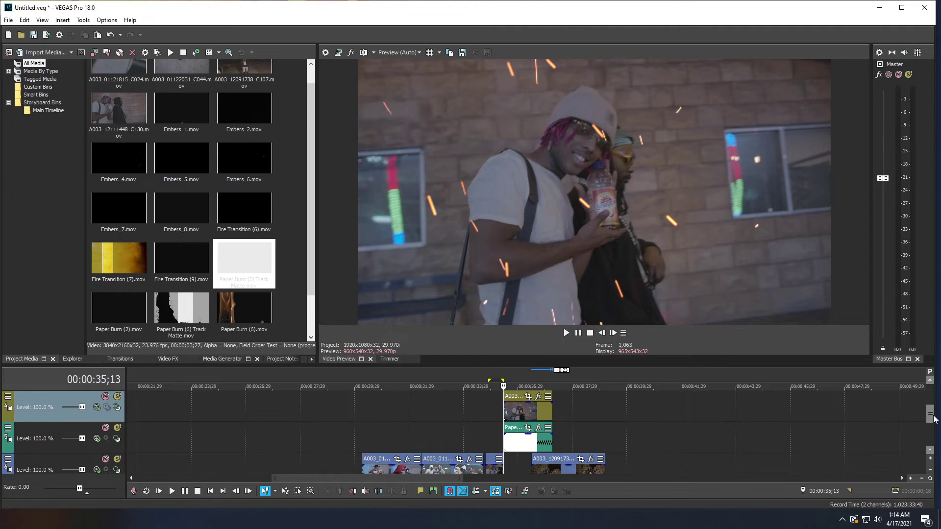
# Step: Extend the start of the fourth clip, A003_12091738_C107, back to meet the split third clip at the matte's start
pyautogui.click(517, 465)
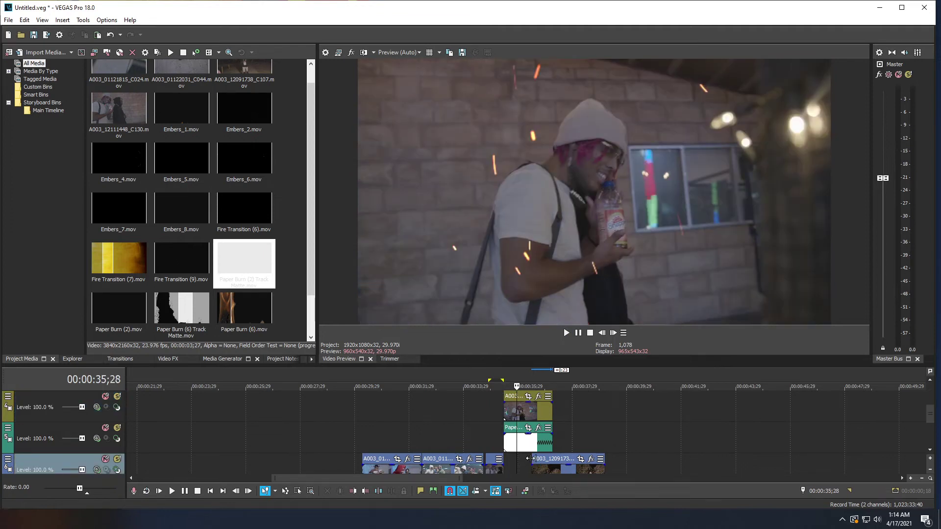
pyautogui.click(553, 463)
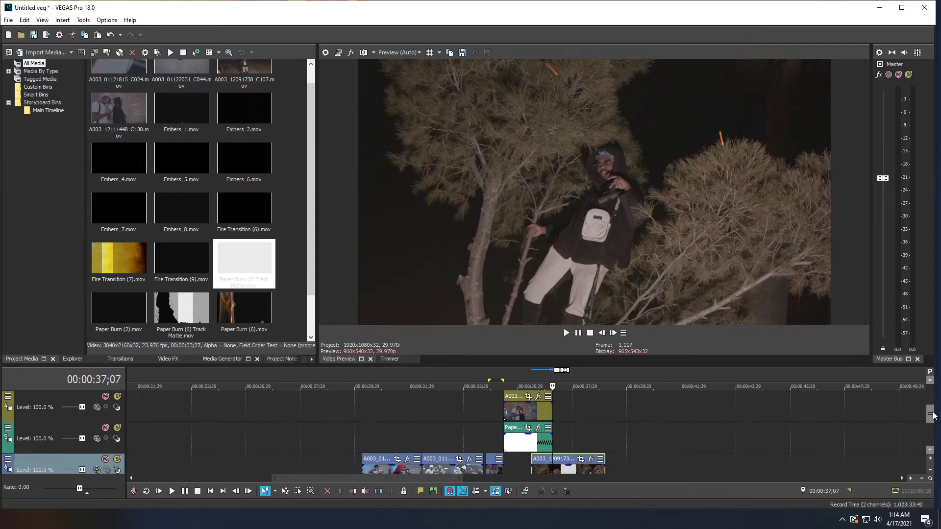
pyautogui.scroll(-1, 919, 428)
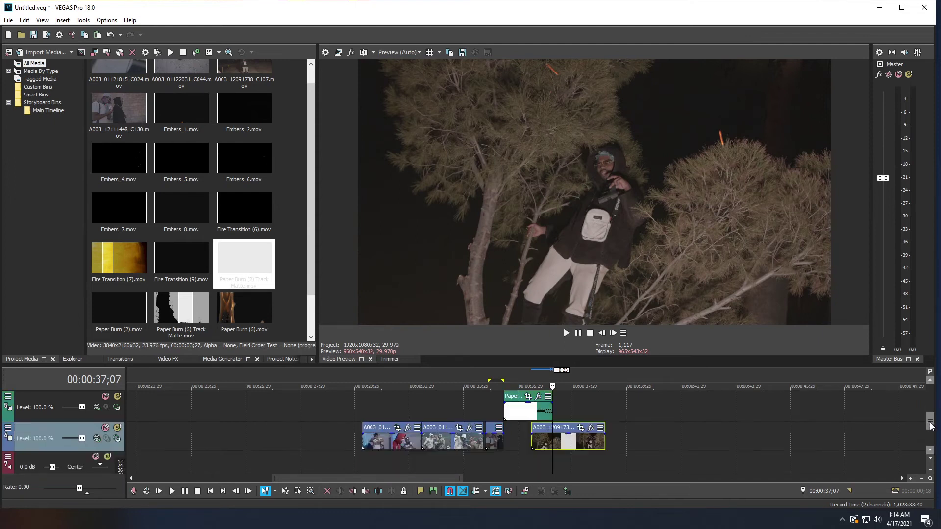
pyautogui.click(533, 428)
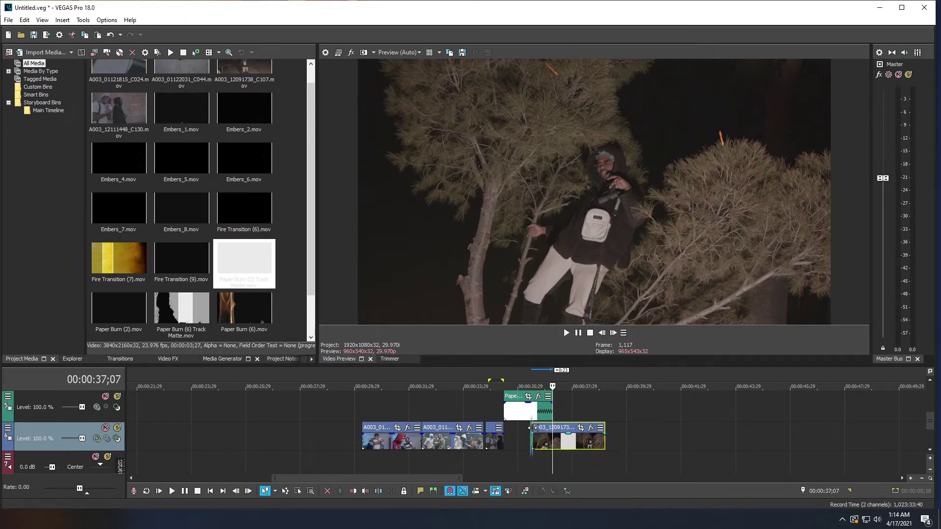
pyautogui.moveTo(533, 427); pyautogui.dragTo(505, 426)
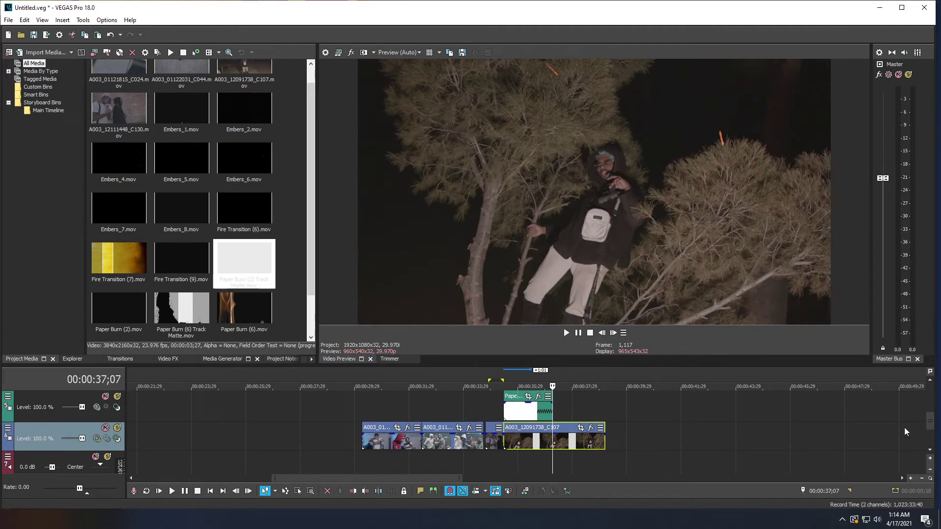
pyautogui.scroll(1, 931, 420)
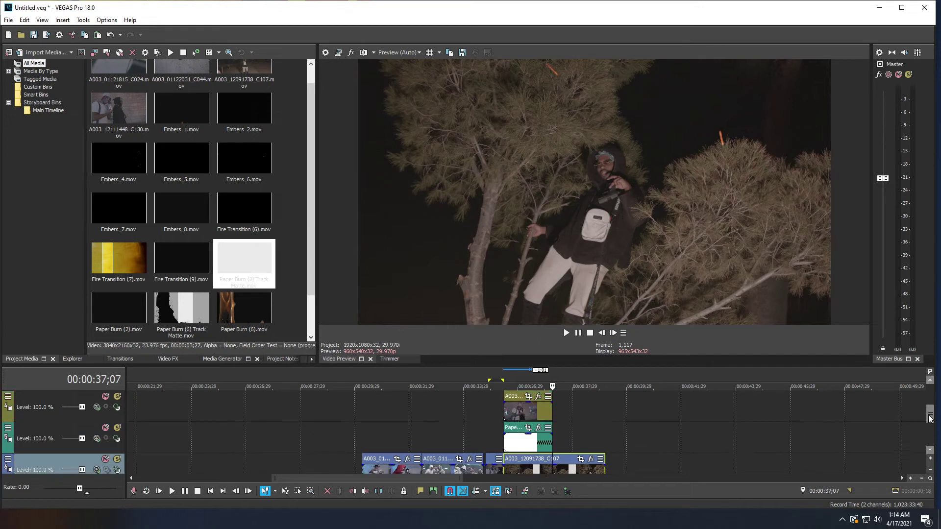
pyautogui.click(495, 422)
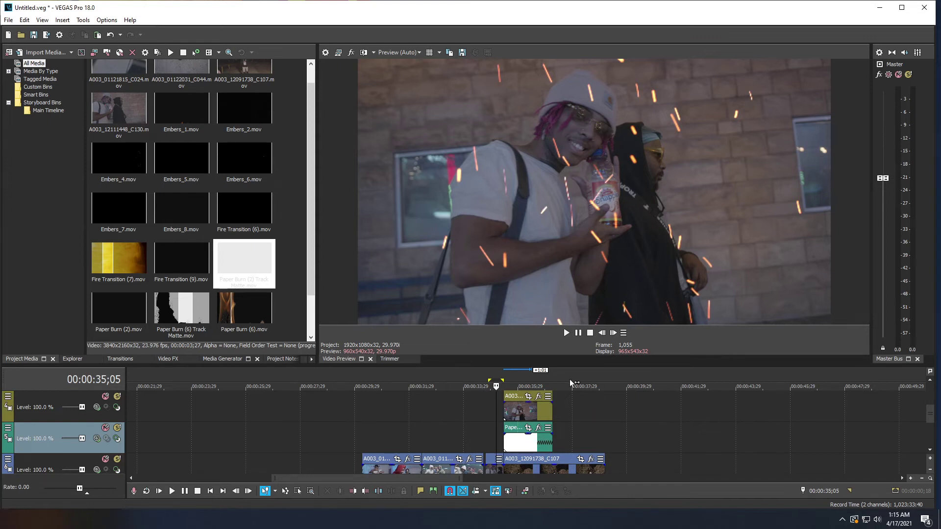
pyautogui.click(525, 407)
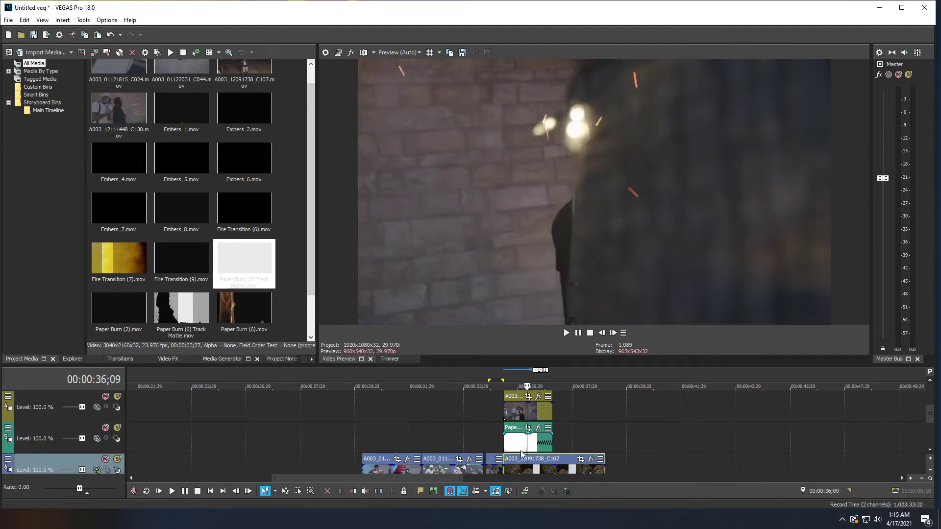
pyautogui.click(510, 415)
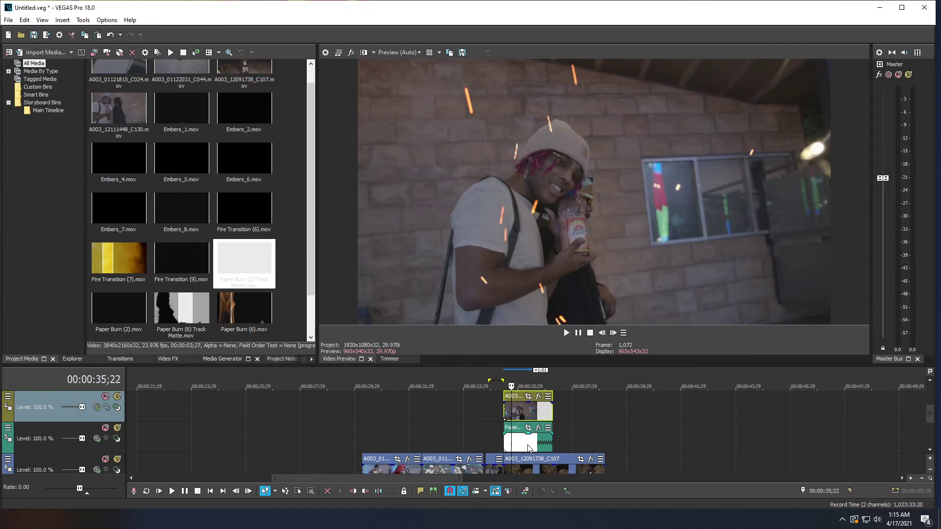
pyautogui.click(533, 444)
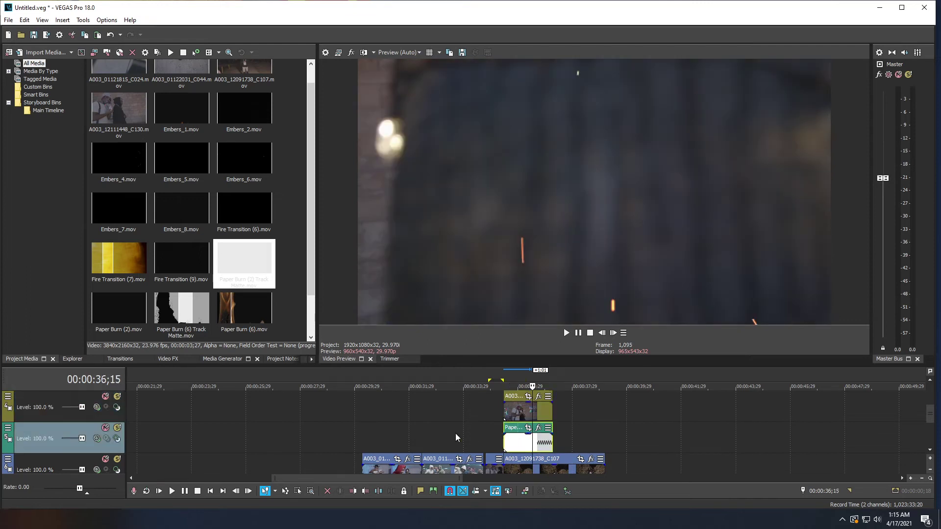
# Step: Review the visible button set options for the video track headers
pyautogui.click(9, 431)
pyautogui.click(29, 422)
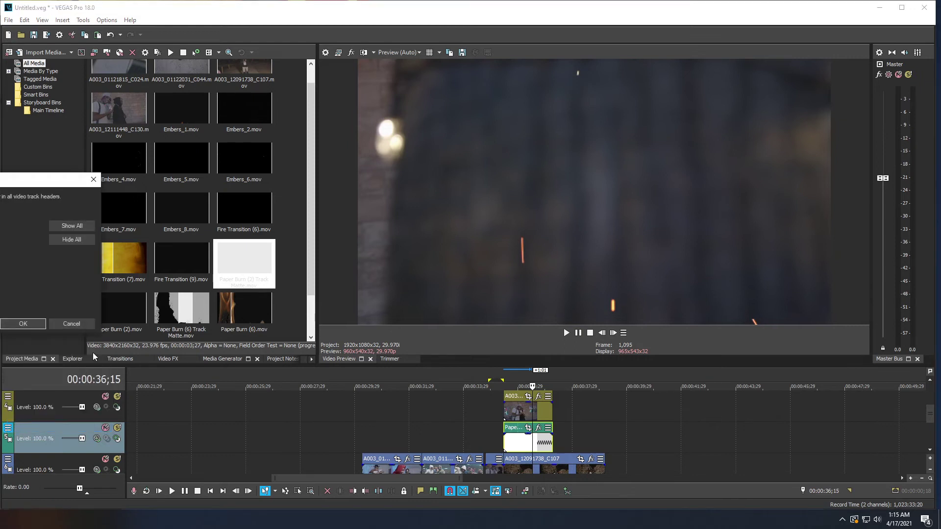
pyautogui.click(71, 324)
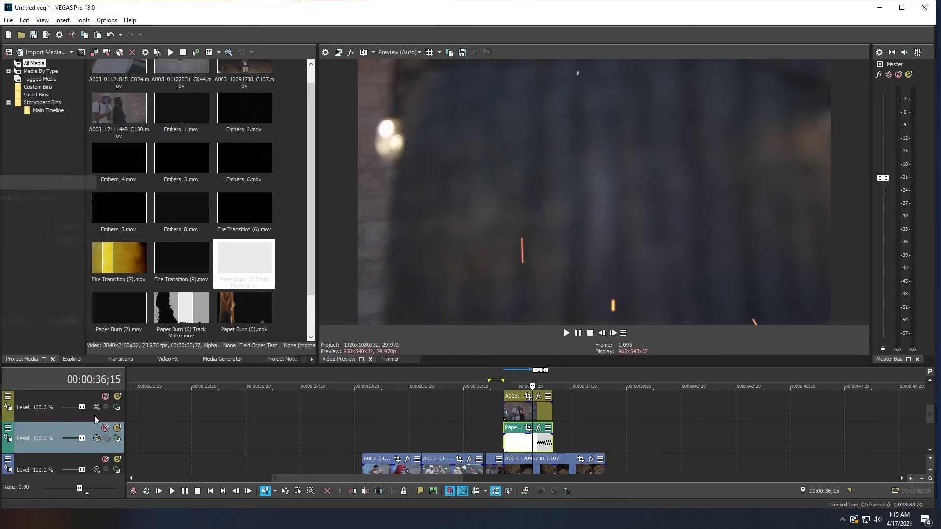
pyautogui.click(8, 432)
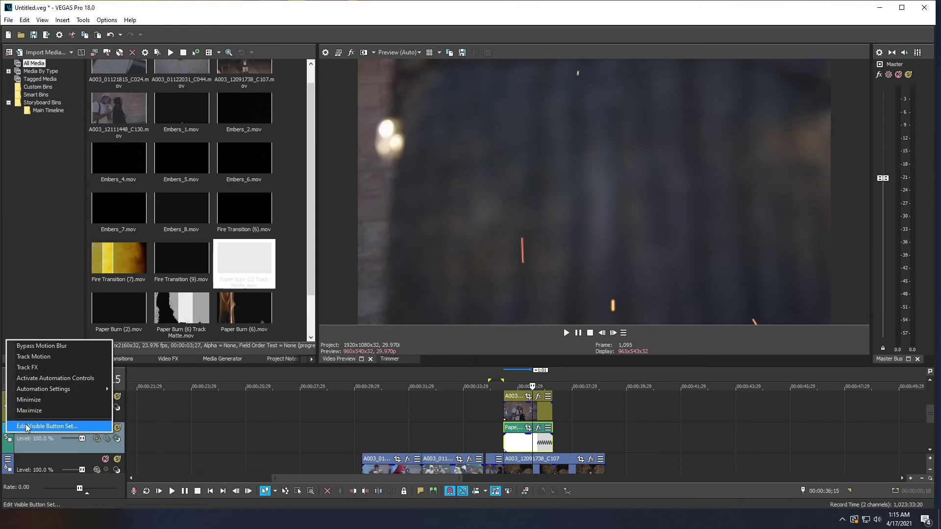
pyautogui.click(28, 427)
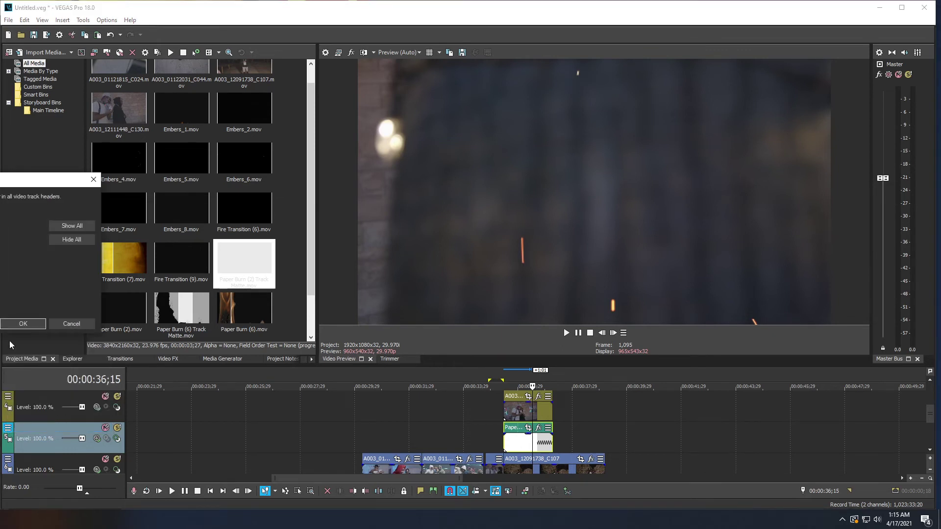
pyautogui.click(23, 324)
# Step: Make the paper burn matte track a compositing child of the raised clip's track directly above it
pyautogui.click(521, 445)
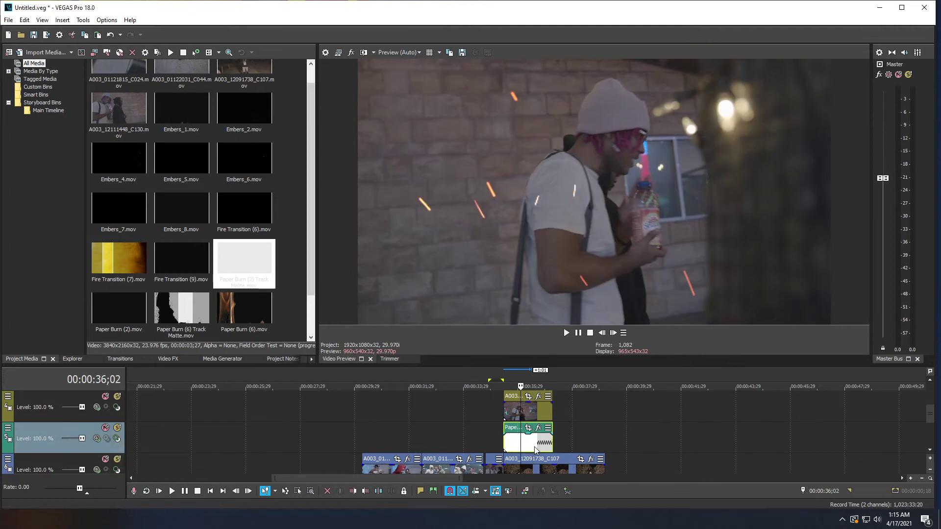
pyautogui.press('Right')
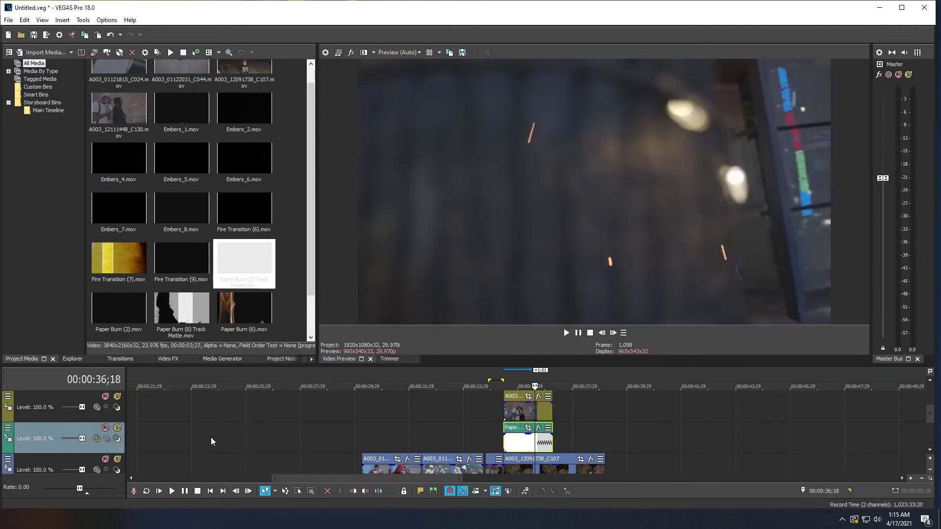
pyautogui.click(117, 439)
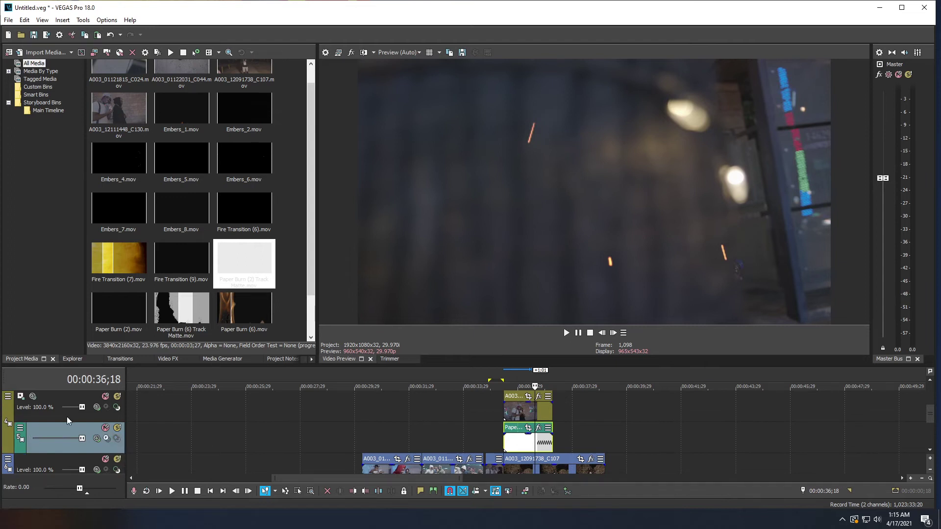
# Step: Play back the raised clip with its child matte track to check how they composite
pyautogui.click(522, 414)
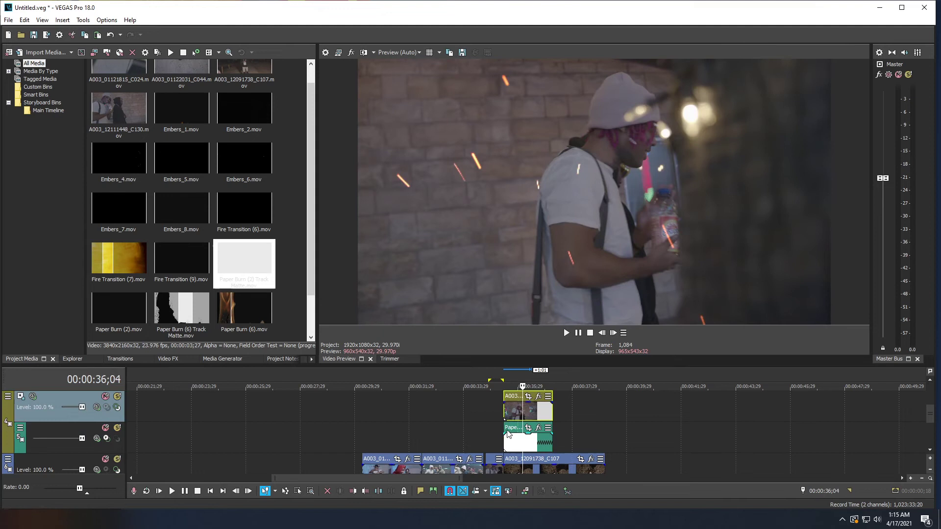
pyautogui.click(528, 437)
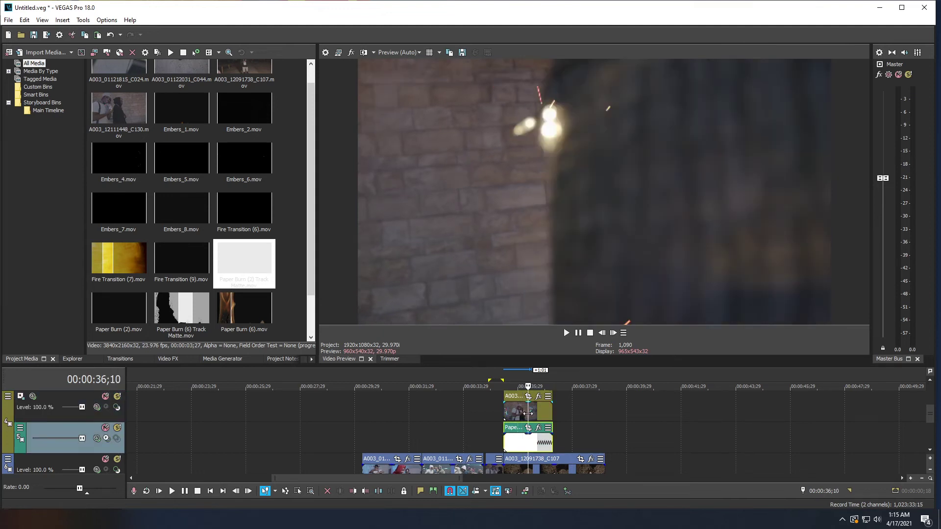
pyautogui.click(514, 414)
pyautogui.click(570, 335)
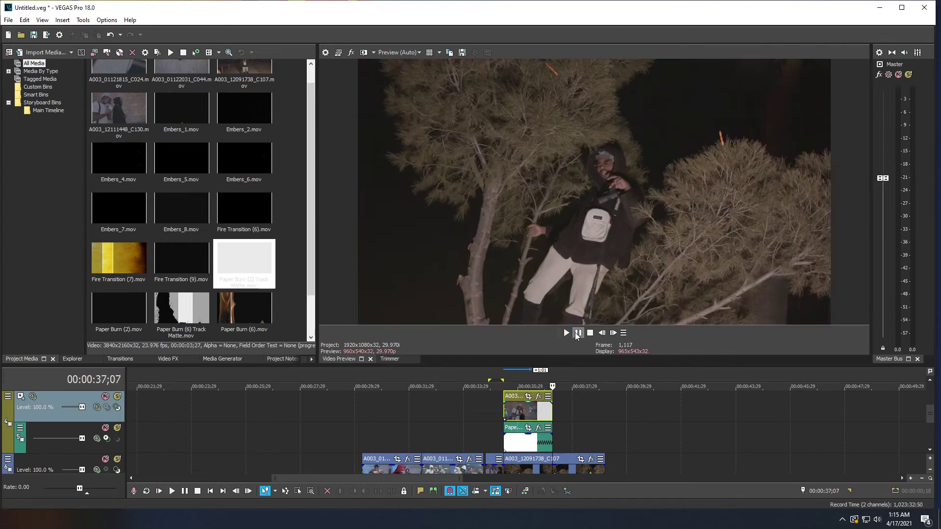
# Step: Set the compositing mode of the raised clip's parent track to Multiply (Mask)
pyautogui.click(519, 414)
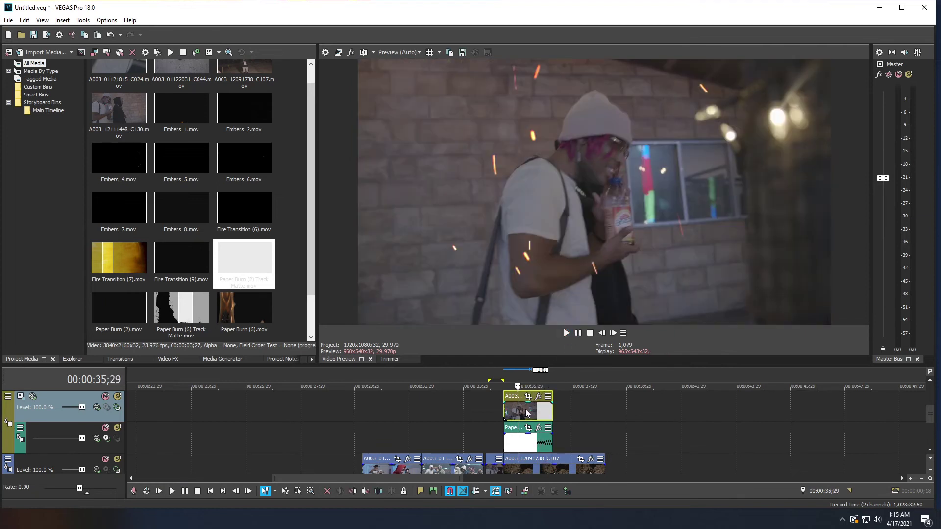
pyautogui.click(97, 407)
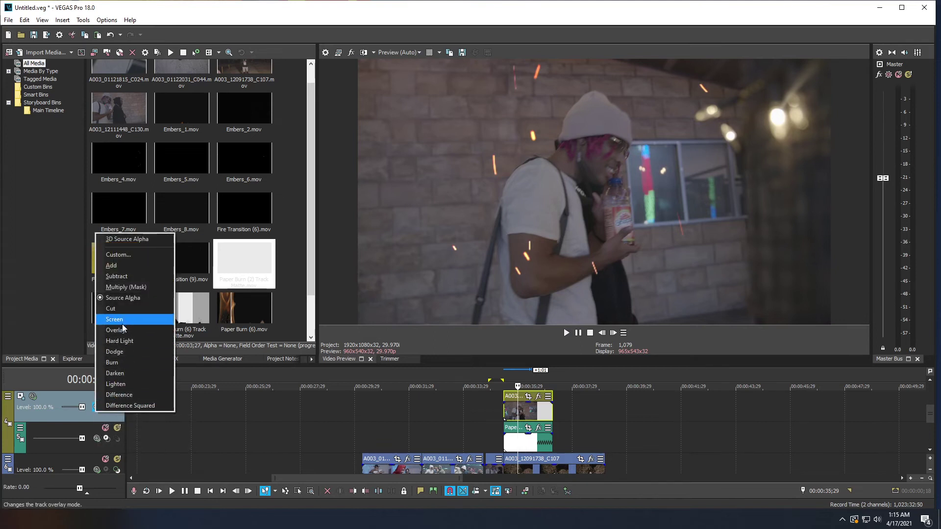
pyautogui.click(132, 288)
# Step: Play back the masked paper burn, and mark and replay a range around it from 00:00:34;23 to 00:00:37;19
pyautogui.click(497, 411)
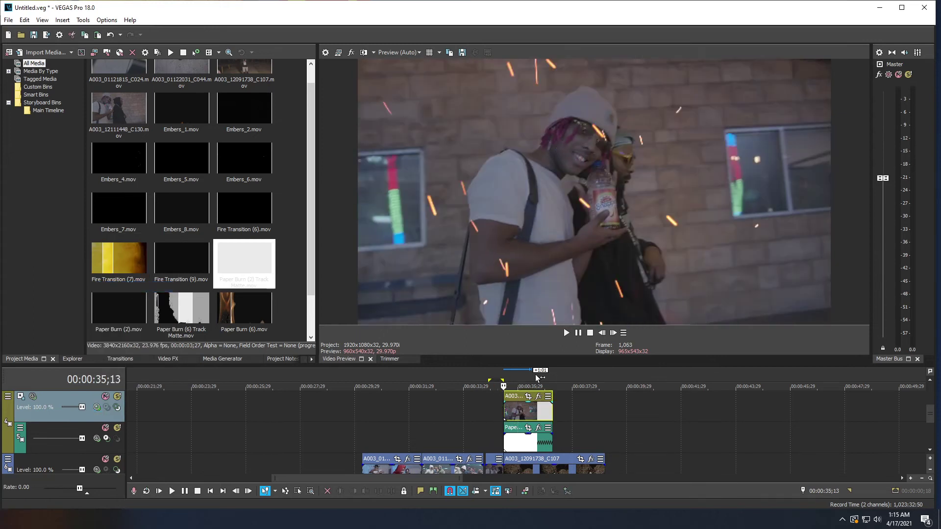
pyautogui.click(566, 332)
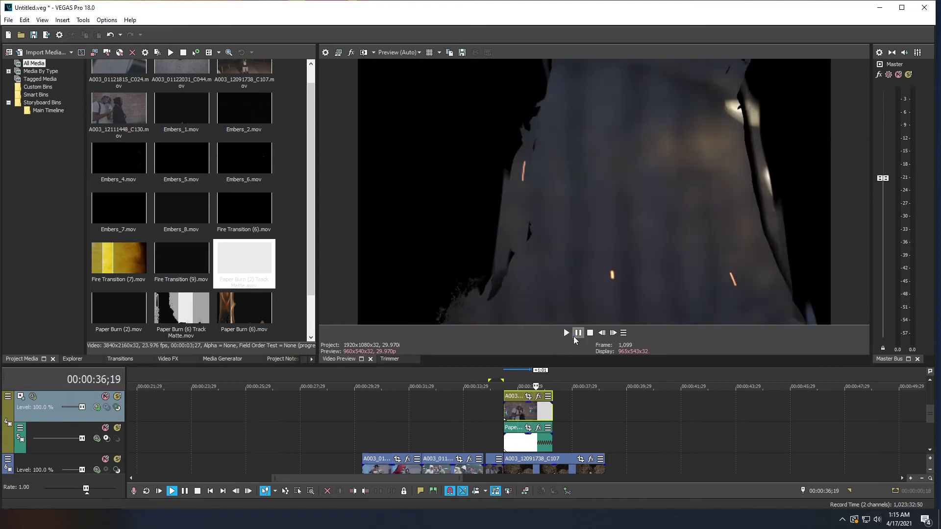
pyautogui.click(577, 333)
pyautogui.moveTo(488, 407); pyautogui.dragTo(569, 412)
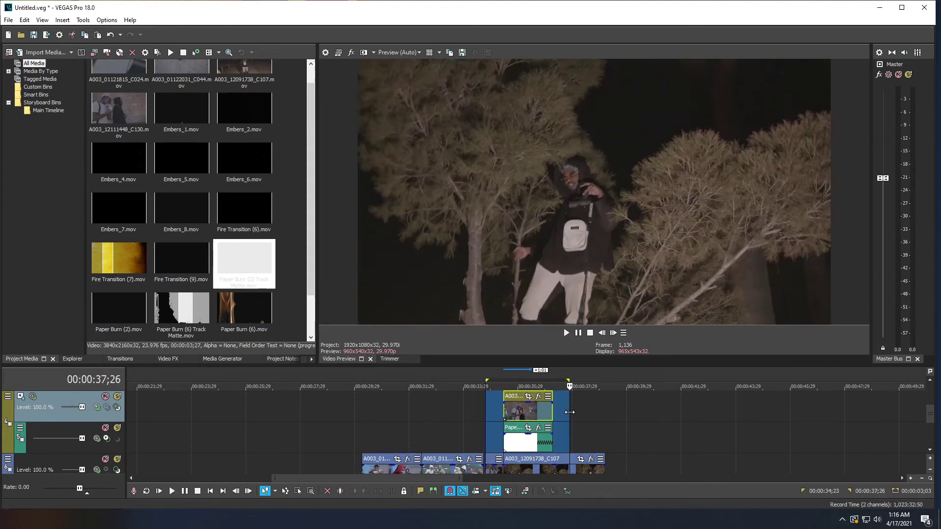
pyautogui.press('space')
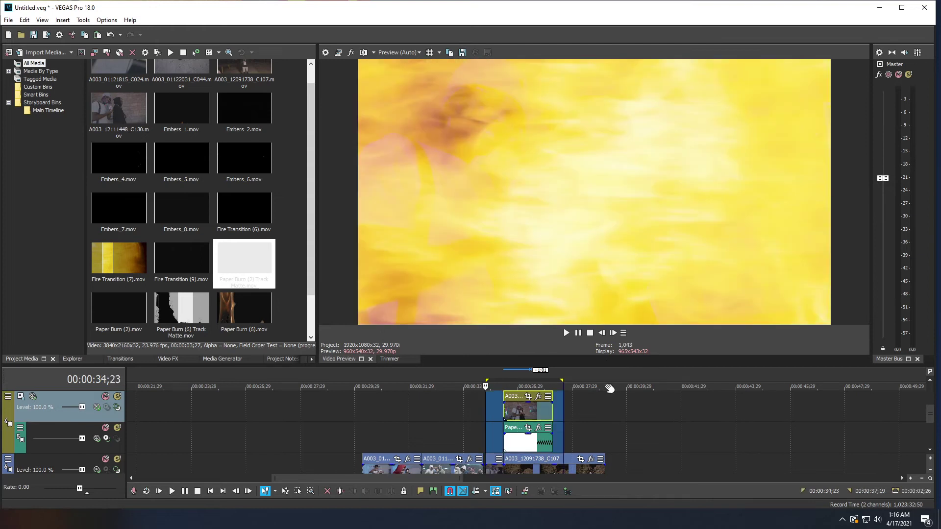
pyautogui.click(566, 333)
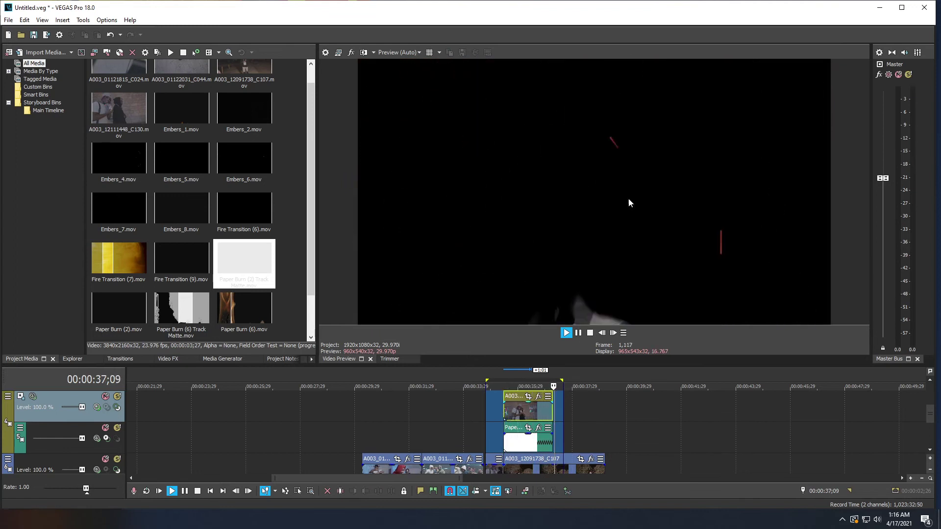
pyautogui.press('space')
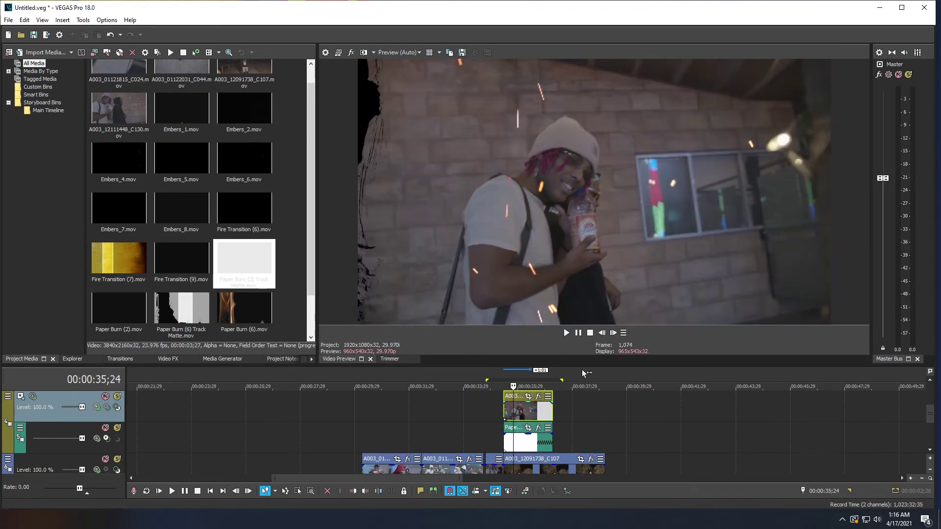
# Step: Search the video effects for "chroma" and apply the default Chroma Keyer to the Paper Burn (2) Track Matte event
pyautogui.click(168, 358)
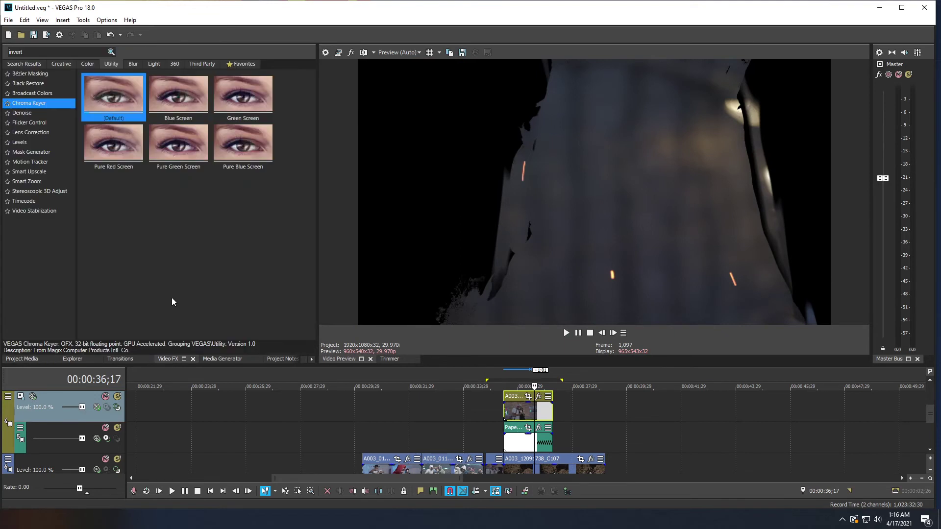
pyautogui.doubleClick(99, 52)
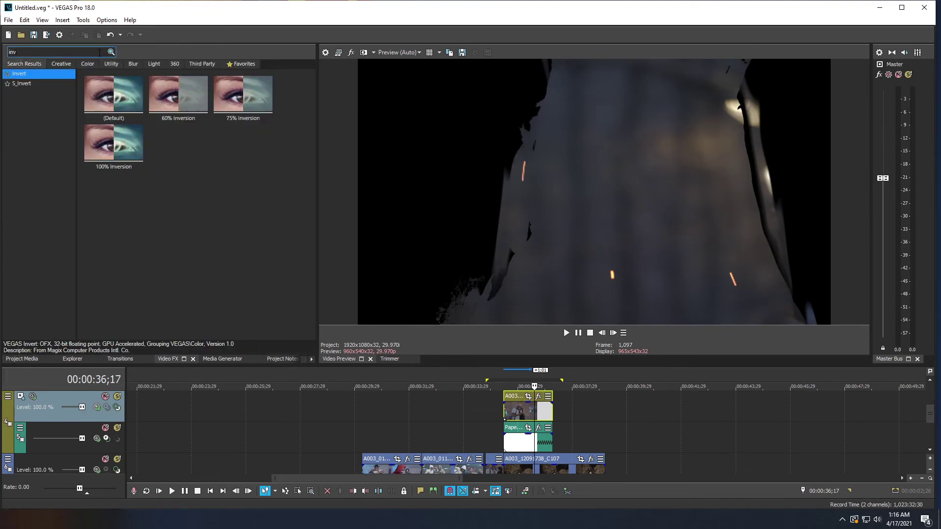
pyautogui.write('chroma')
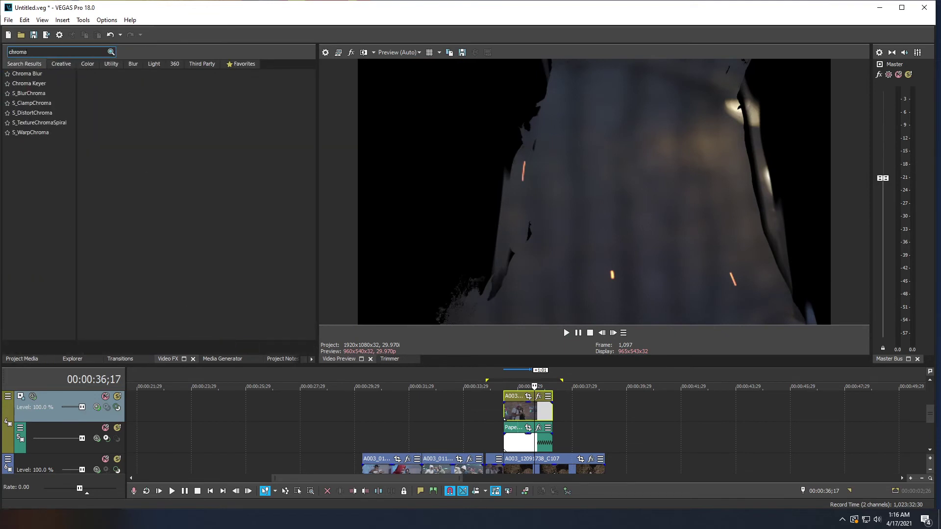
pyautogui.click(28, 83)
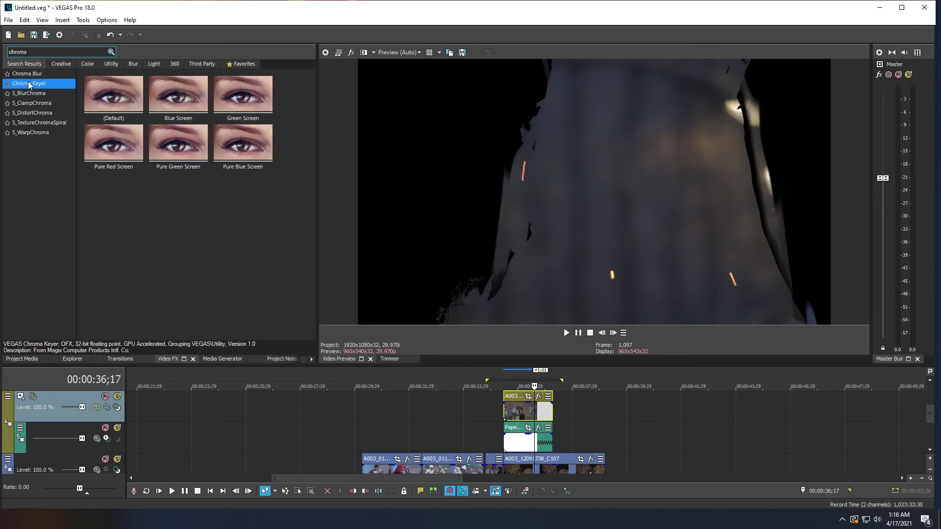
pyautogui.moveTo(110, 99); pyautogui.dragTo(522, 443)
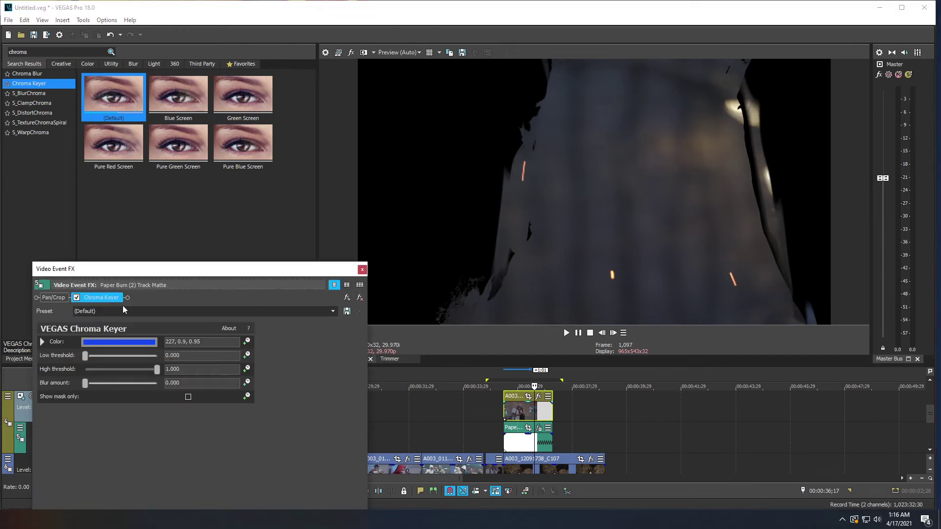
# Step: Set the Chroma Keyer's key color by sampling the black burned-away area of the preview image
pyautogui.moveTo(126, 267); pyautogui.dragTo(153, 198)
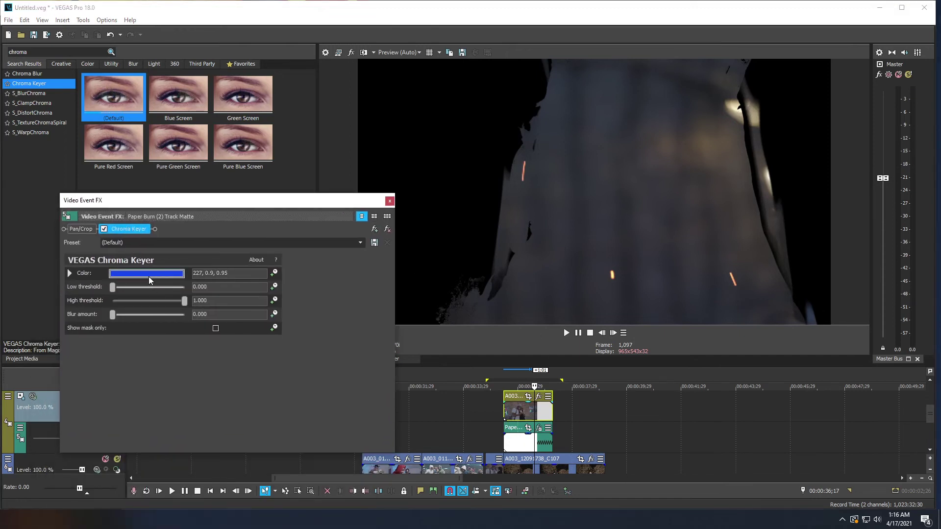
pyautogui.click(147, 275)
pyautogui.click(135, 285)
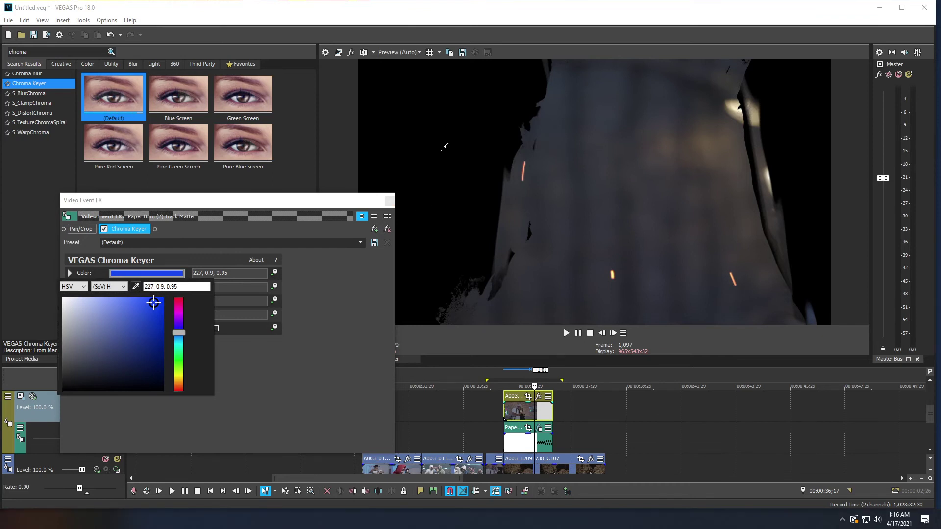
pyautogui.click(444, 146)
pyautogui.click(390, 203)
pyautogui.click(390, 201)
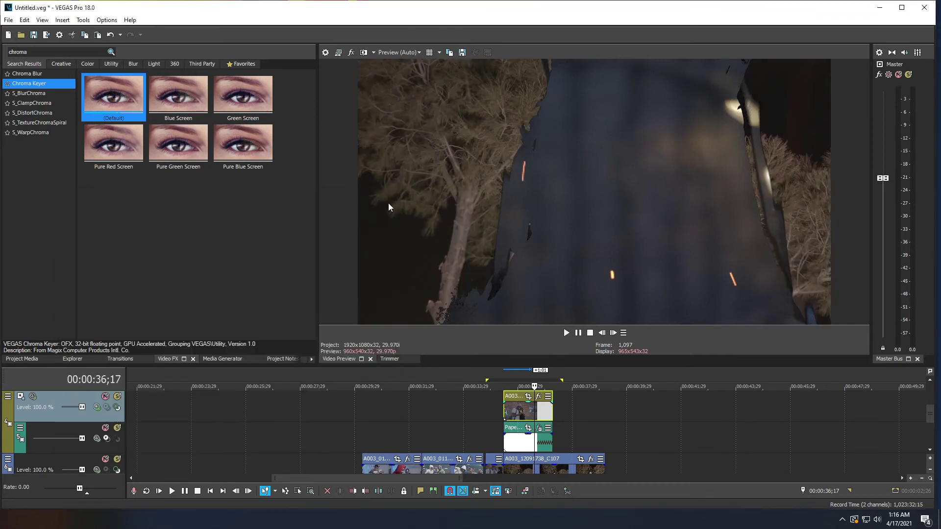
# Step: Play back the keyed paper burn from just before the raised clip
pyautogui.click(485, 395)
pyautogui.click(568, 333)
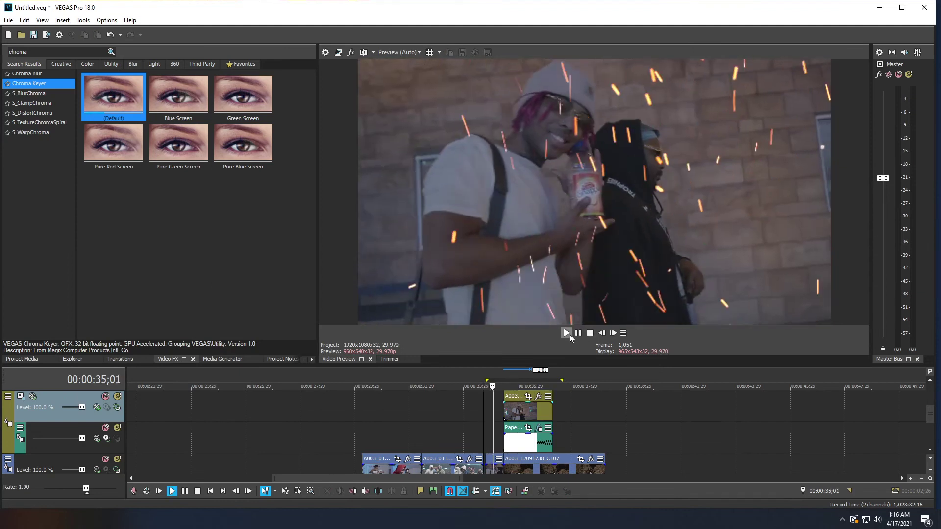
pyautogui.click(524, 401)
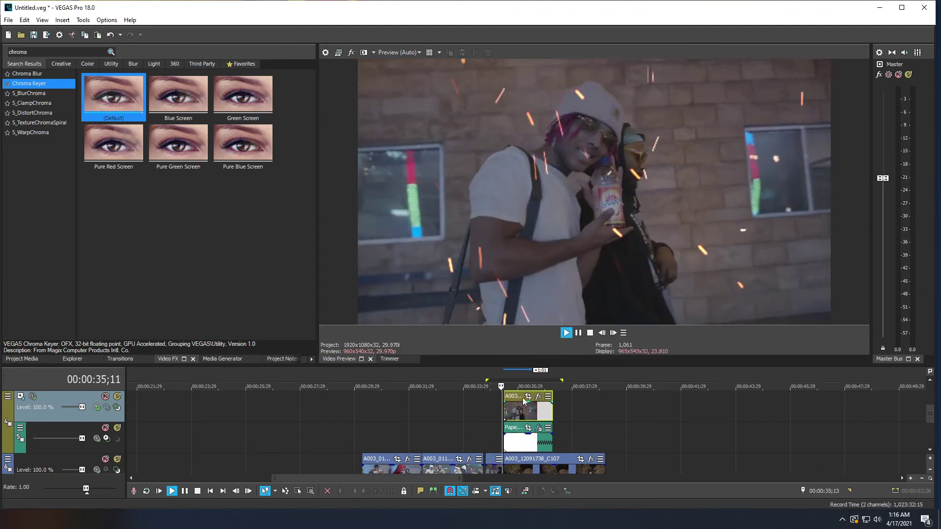
pyautogui.click(578, 333)
# Step: Examine the keyed paper burn frame by frame to the end of the raised clip, checking how the next shot shows through
pyautogui.click(612, 332)
pyautogui.click(613, 332)
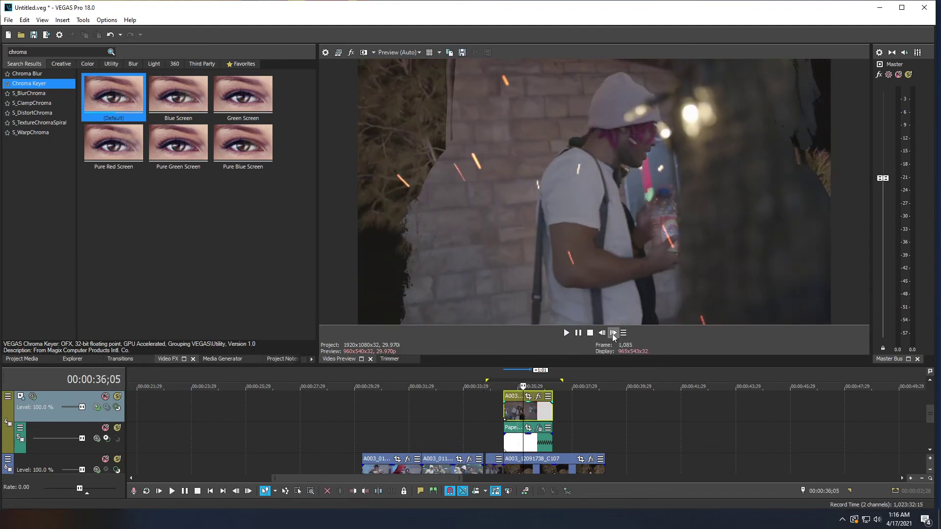
pyautogui.click(613, 333)
pyautogui.click(613, 332)
pyautogui.click(613, 332)
pyautogui.click(613, 332)
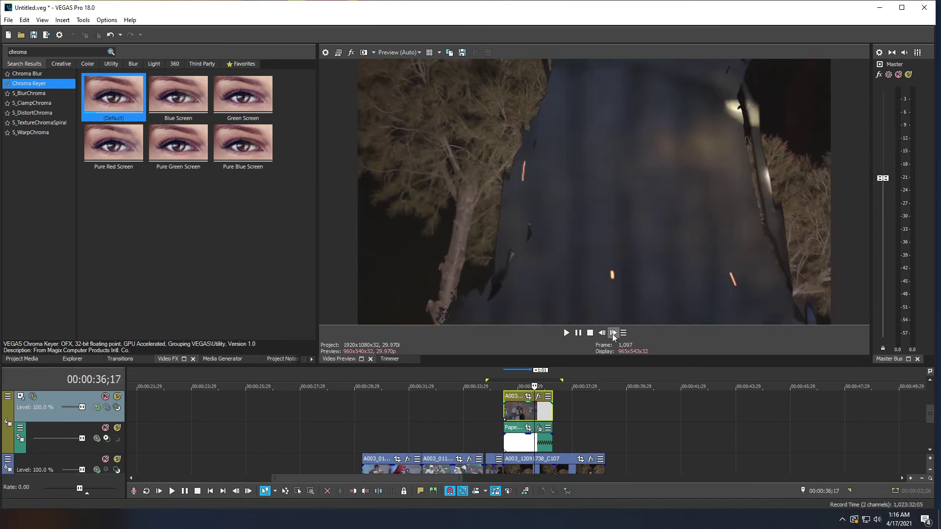
pyautogui.click(612, 333)
pyautogui.click(613, 333)
pyautogui.click(613, 333)
pyautogui.click(612, 333)
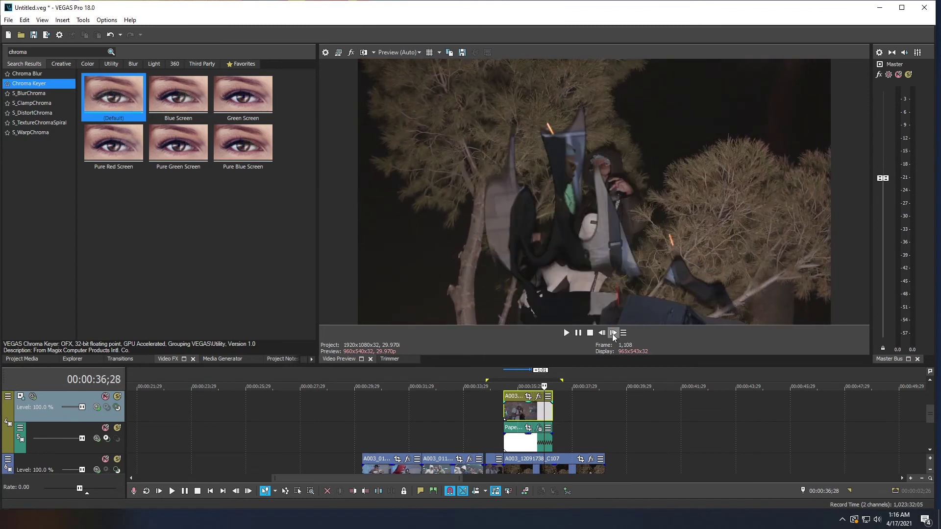
pyautogui.click(613, 333)
pyautogui.click(613, 333)
pyautogui.click(613, 333)
pyautogui.click(613, 333)
pyautogui.click(613, 333)
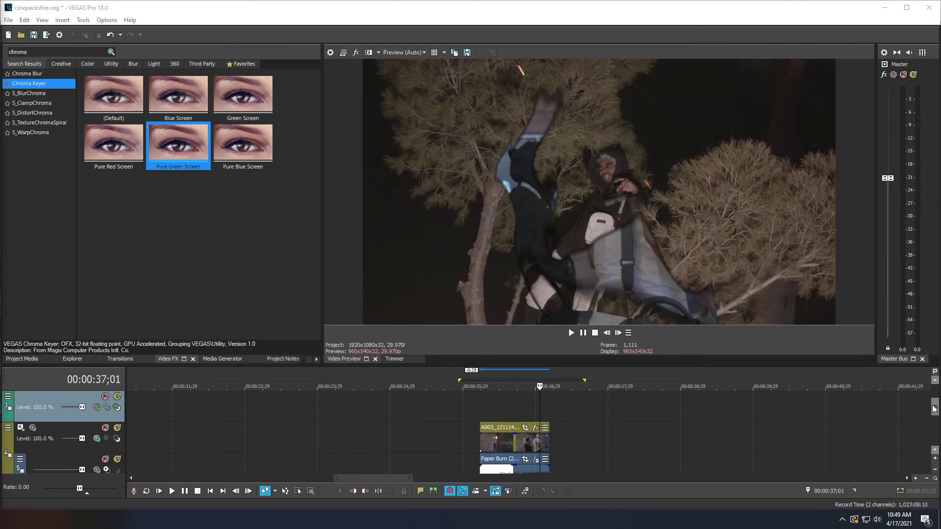
# Step: Add Paper Burn (2).mov to the empty track above the raised clip and check its burning edges at several points
pyautogui.scroll(2, 936, 410)
pyautogui.moveTo(936, 410); pyautogui.dragTo(937, 401)
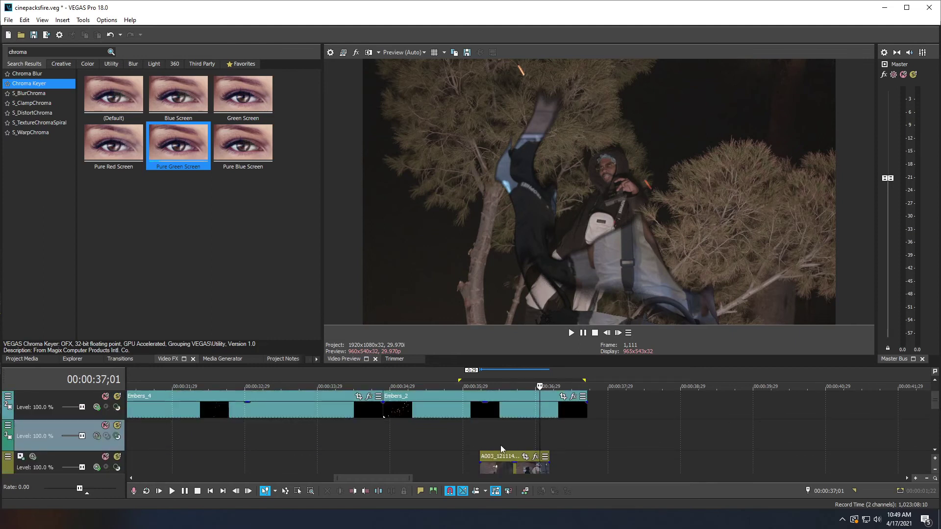
pyautogui.click(18, 360)
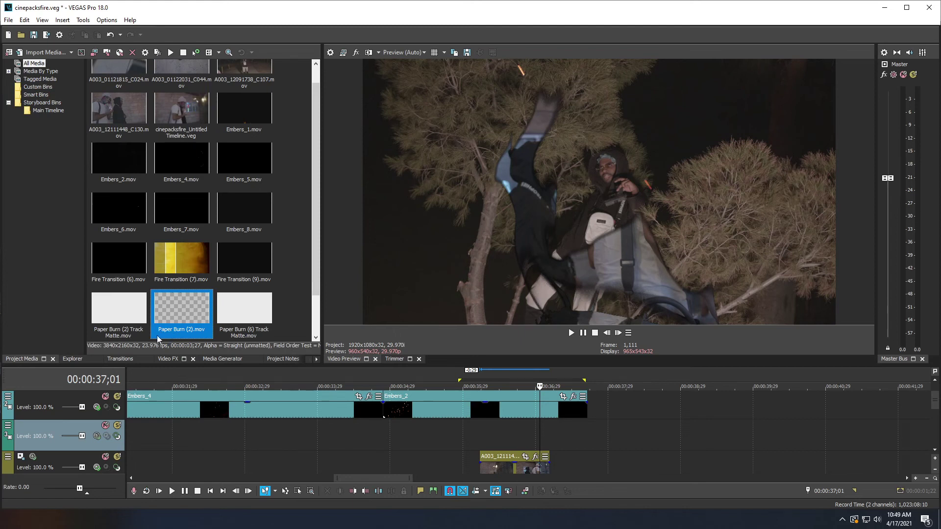
pyautogui.moveTo(154, 336)
pyautogui.mouseDown()
pyautogui.moveTo(424, 386)
pyautogui.moveTo(444, 431)
pyautogui.moveTo(402, 434)
pyautogui.mouseUp()
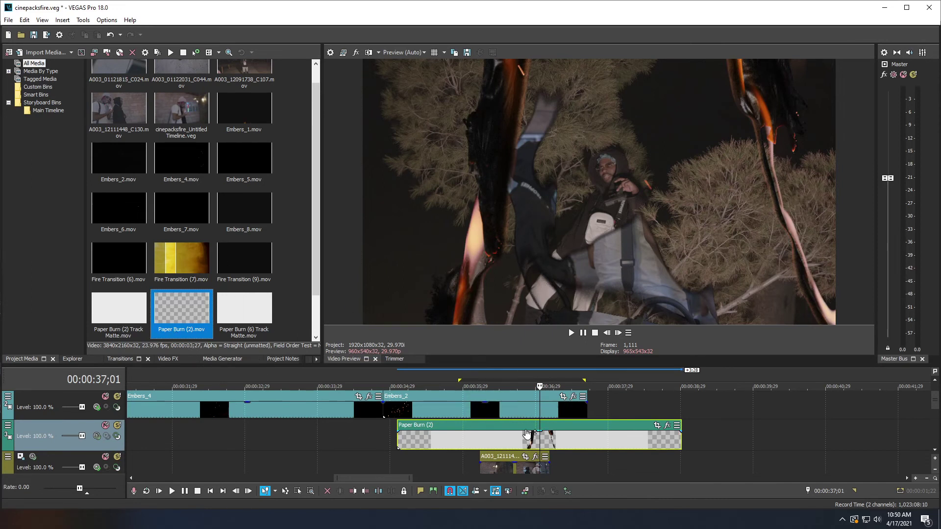
pyautogui.click(441, 387)
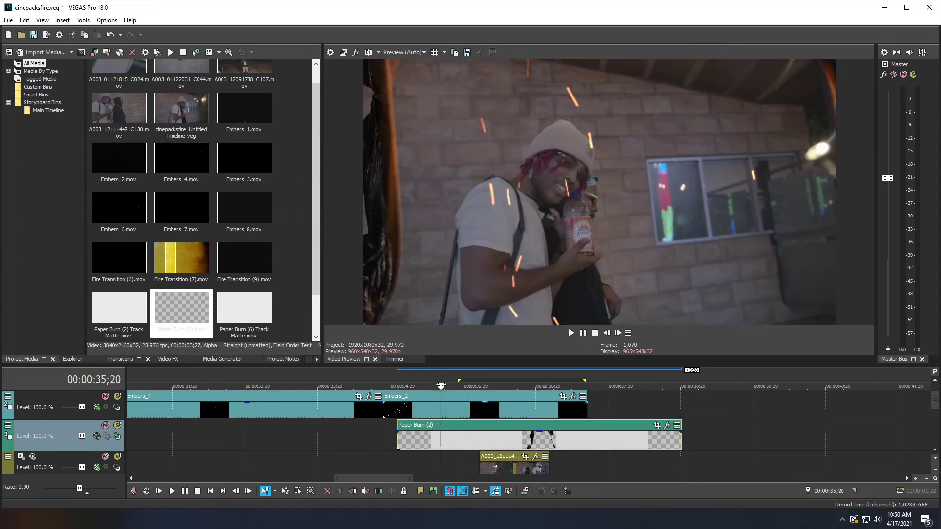
pyautogui.click(469, 425)
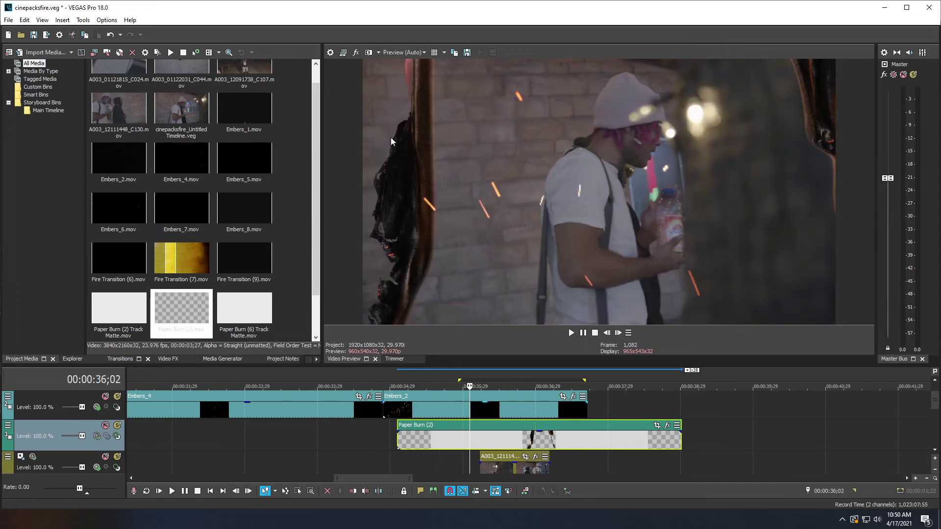
# Step: Set the Paper Burn (2) media's alpha channel to None in the event's properties
pyautogui.rightClick(442, 442)
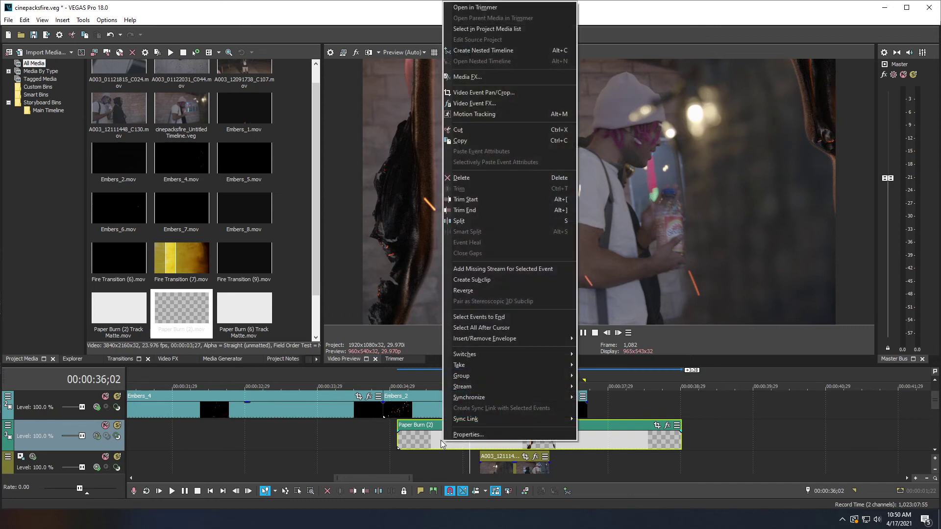
pyautogui.click(446, 435)
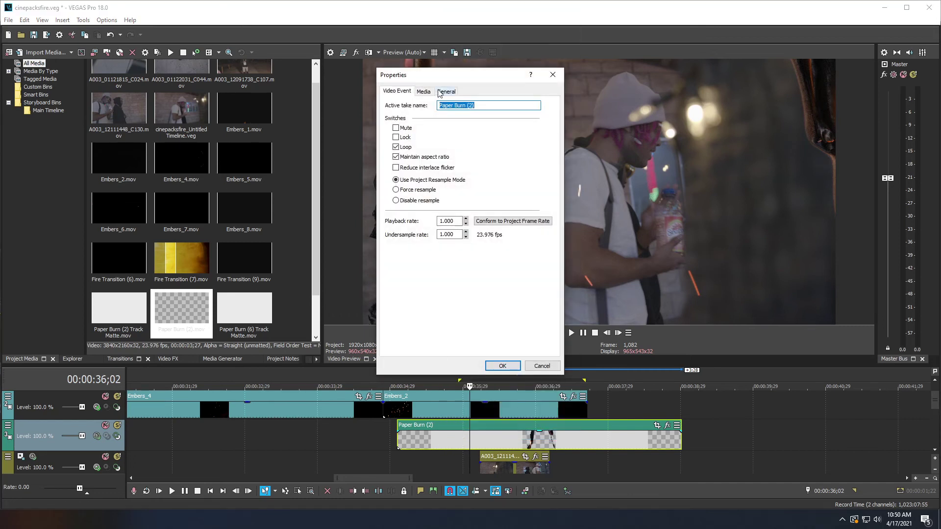
pyautogui.click(424, 92)
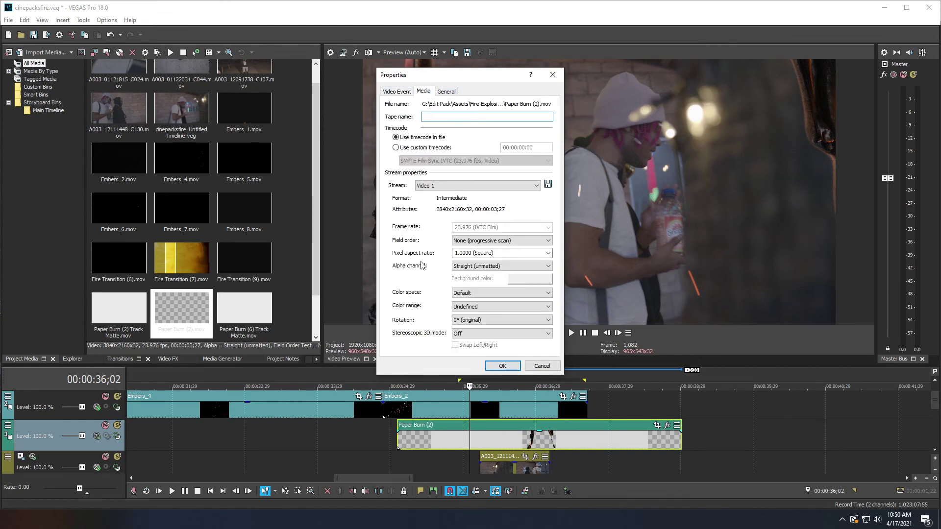
pyautogui.click(522, 266)
pyautogui.click(485, 281)
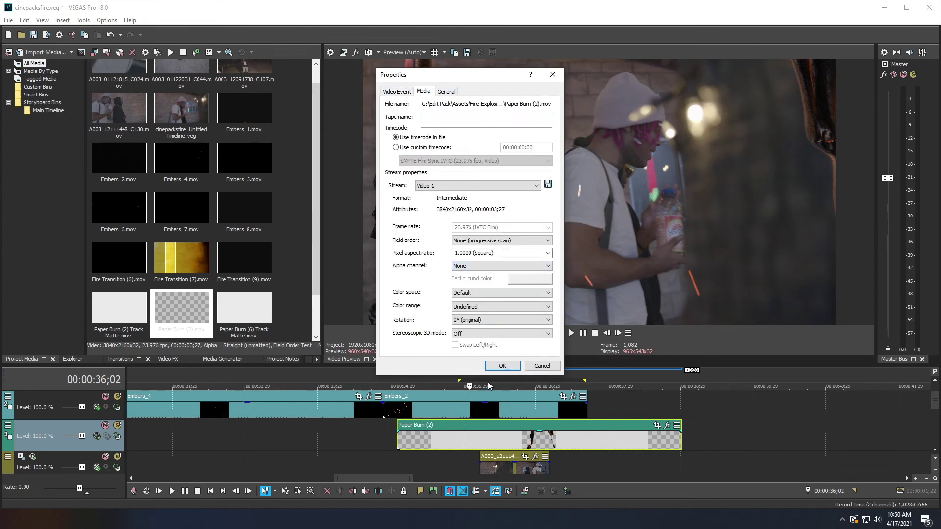
pyautogui.click(502, 366)
# Step: Set the Paper Burn (2) media's alpha channel to Straight (unmatted) and play back the overlay
pyautogui.rightClick(478, 450)
pyautogui.click(477, 435)
pyautogui.click(424, 92)
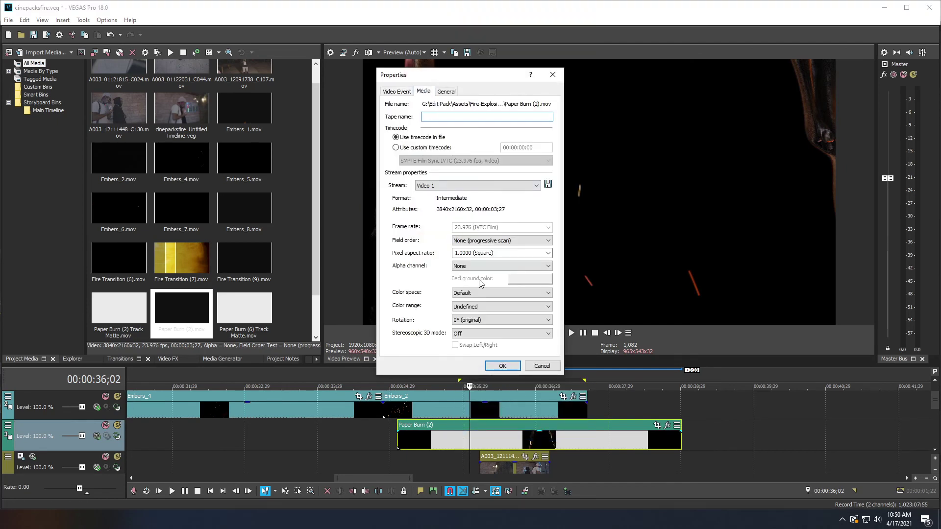
pyautogui.click(456, 267)
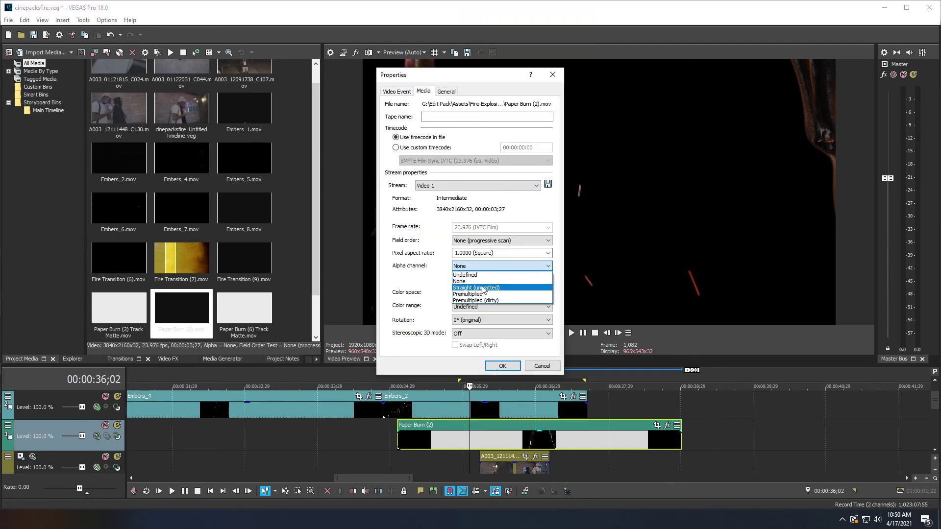
pyautogui.click(482, 289)
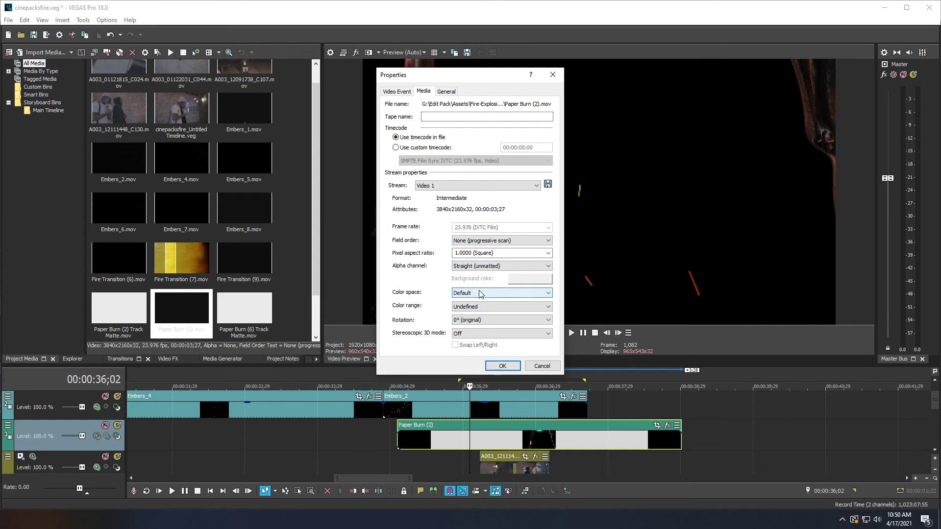
pyautogui.click(502, 366)
pyautogui.press('space')
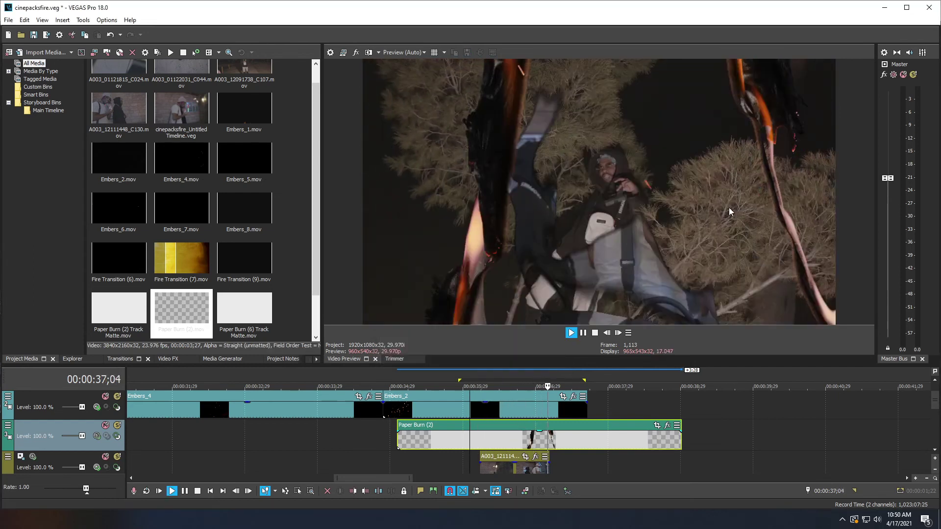
pyautogui.click(572, 333)
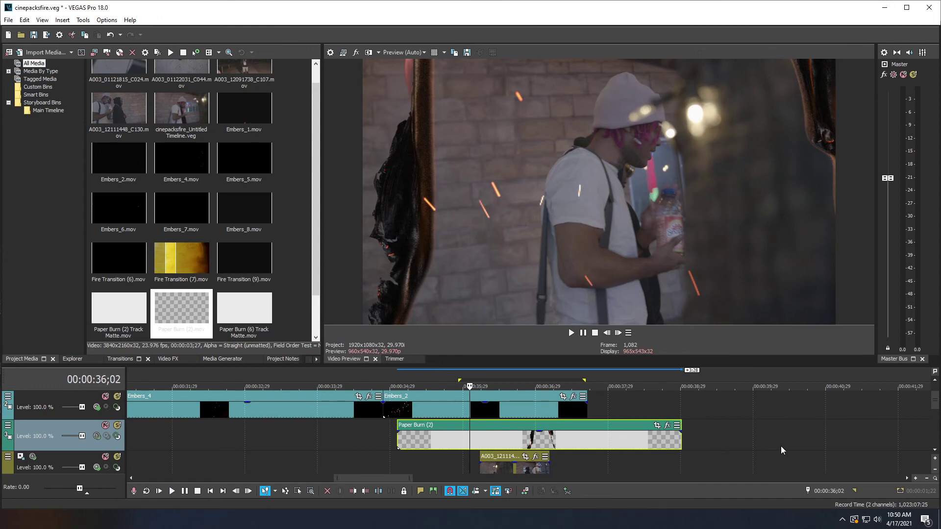
# Step: Time-compress the Paper Burn (2) overlay to the raised clip's length and align it directly above that clip and its matte
pyautogui.moveTo(934, 408); pyautogui.dragTo(934, 412)
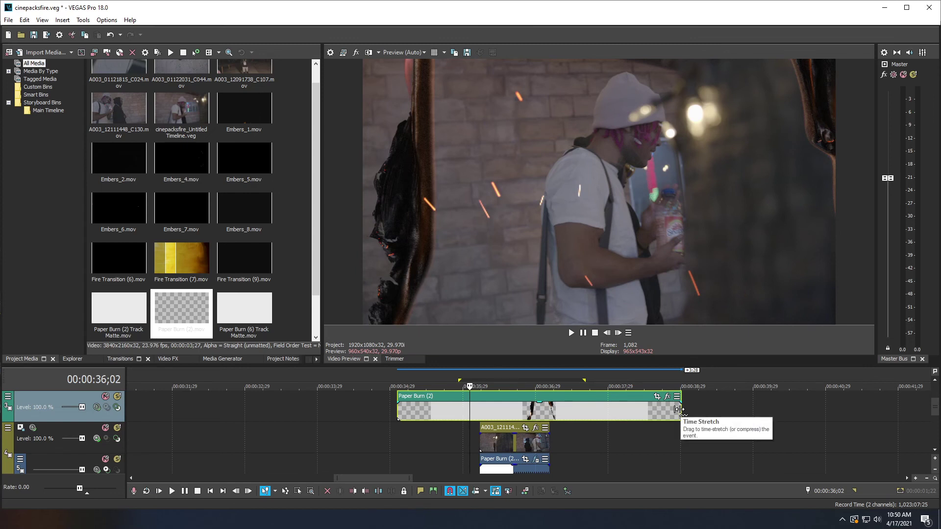
pyautogui.moveTo(679, 410); pyautogui.dragTo(430, 415)
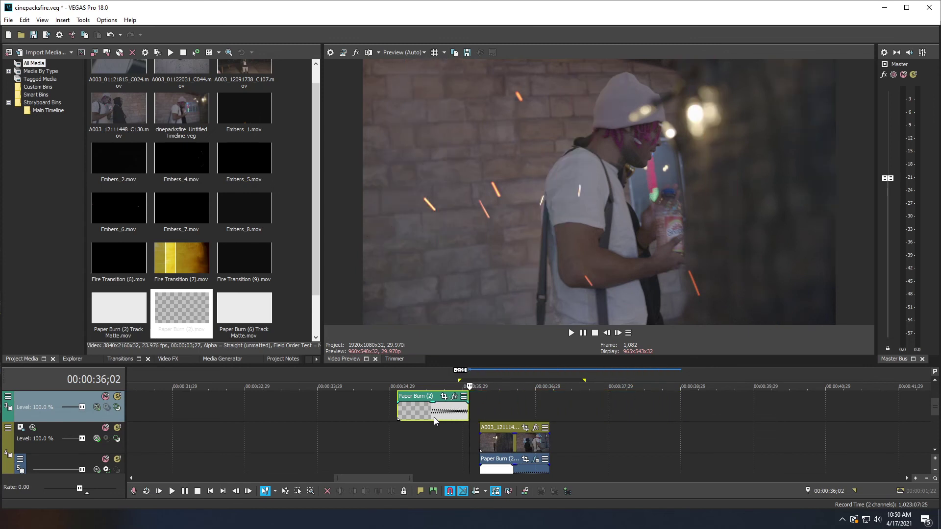
pyautogui.moveTo(418, 413); pyautogui.dragTo(548, 411)
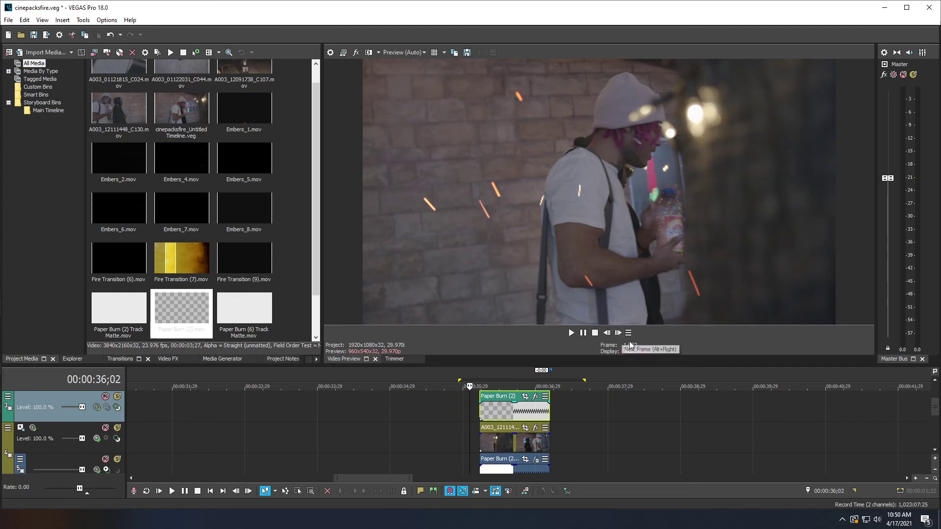
pyautogui.press('space')
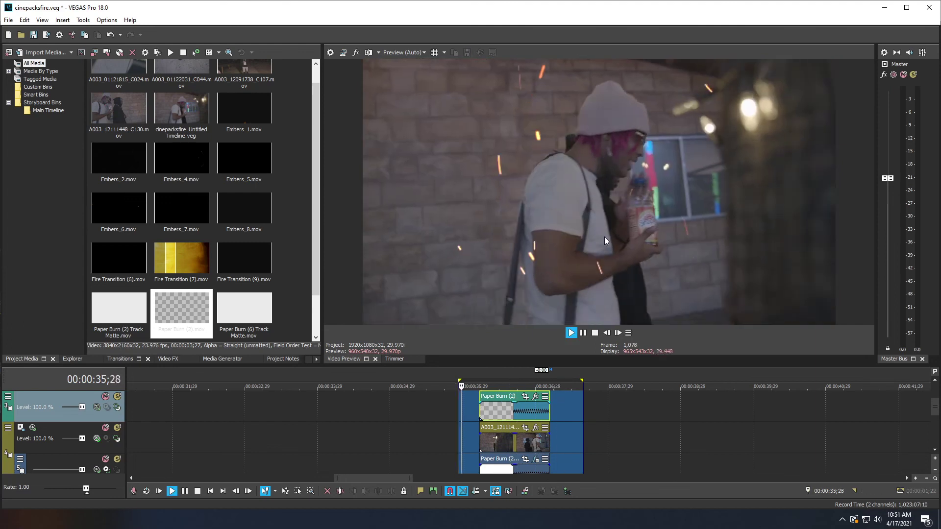
pyautogui.press('space')
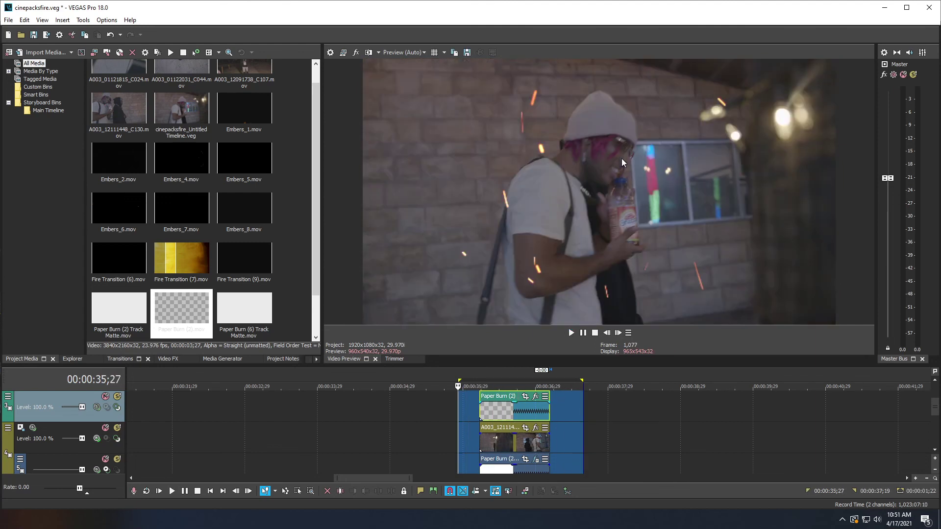